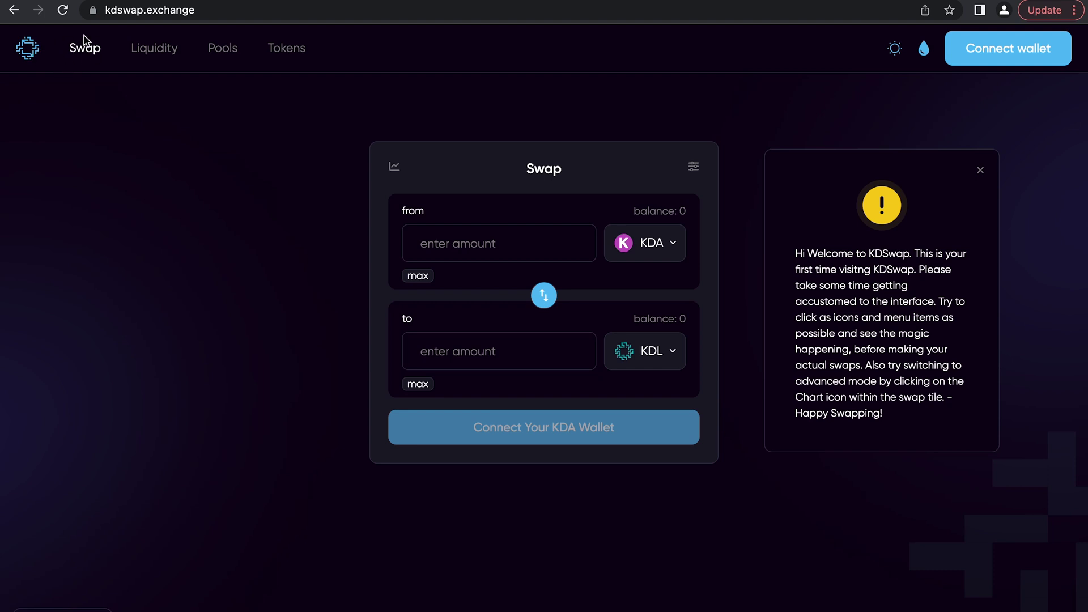
# Step: Show the Liquidity Pool panel with its 0.3% provider fee note
pyautogui.click(160, 49)
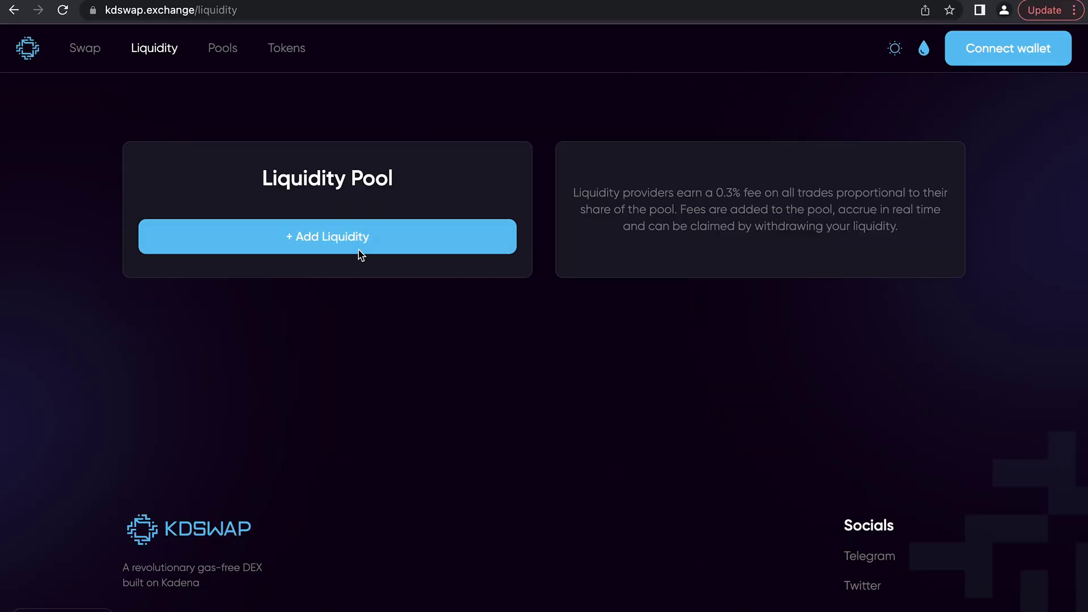
# Step: Start adding liquidity and browse the token list without picking a token
pyautogui.click(326, 241)
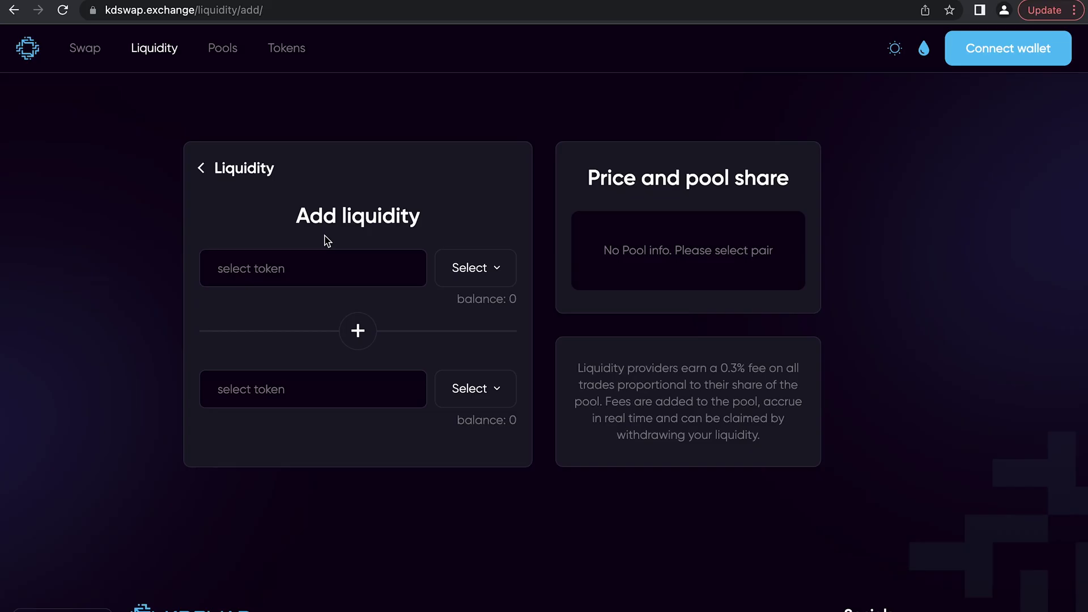
pyautogui.click(488, 270)
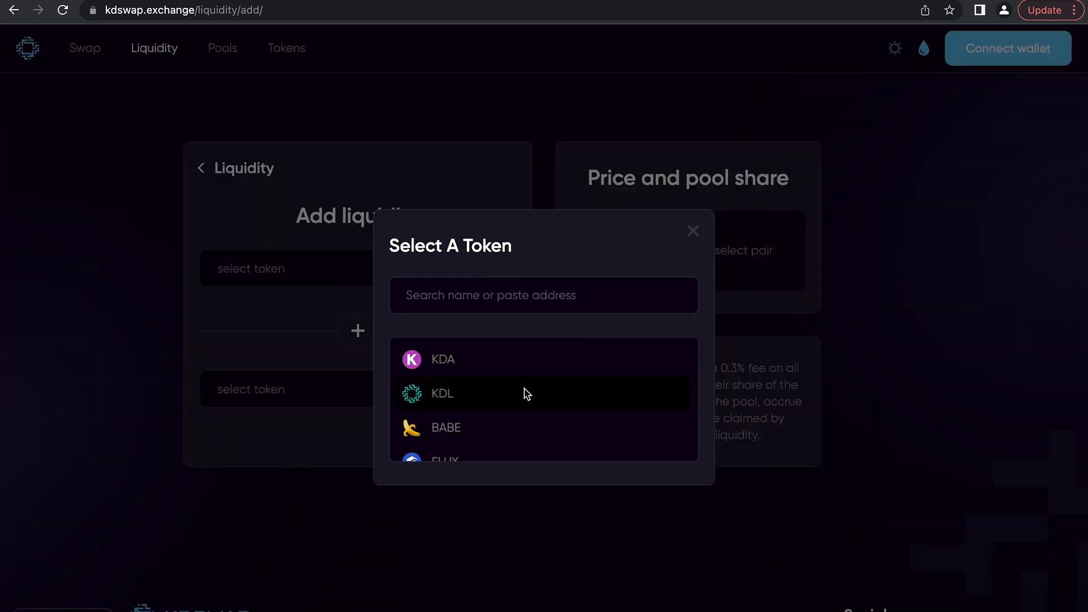
pyautogui.scroll(-3, 524, 393)
pyautogui.scroll(3, 524, 393)
pyautogui.click(693, 231)
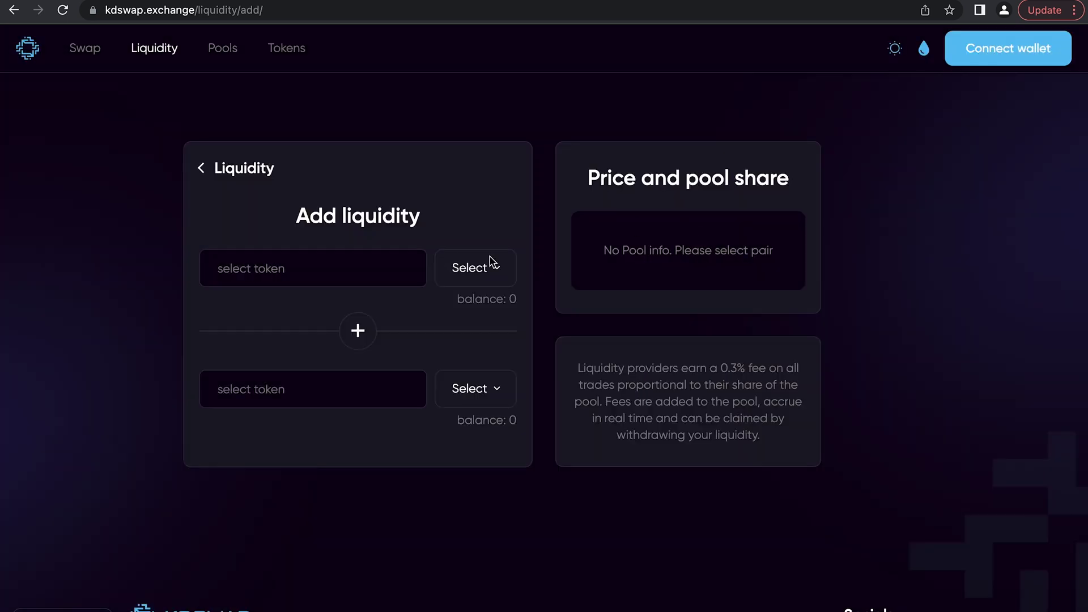
# Step: Browse the liquidity pools list, then view token prices and volumes on Tokens
pyautogui.click(222, 51)
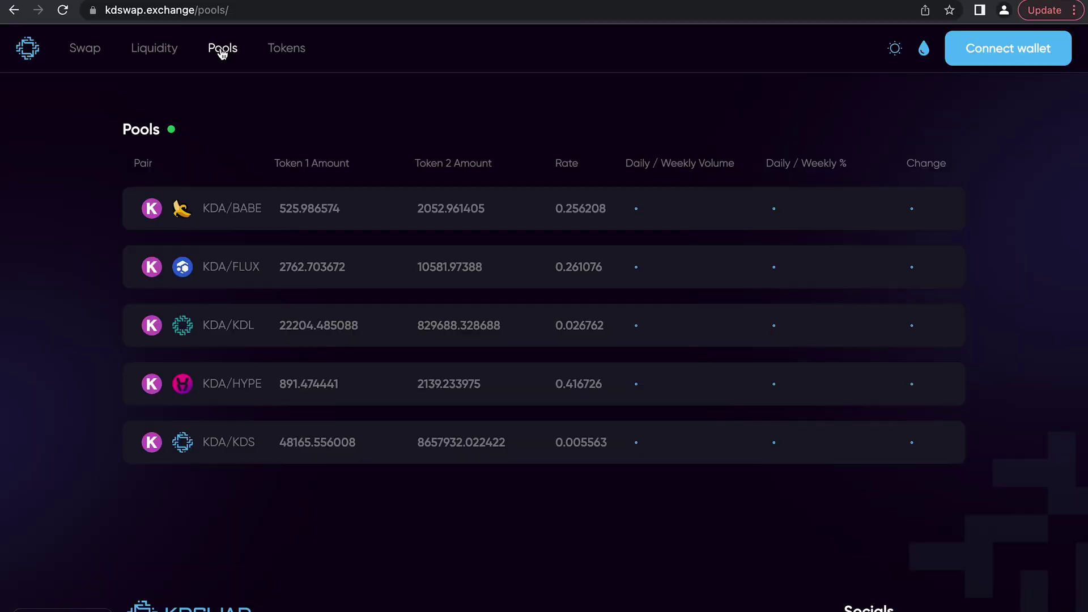
pyautogui.scroll(-1, 579, 351)
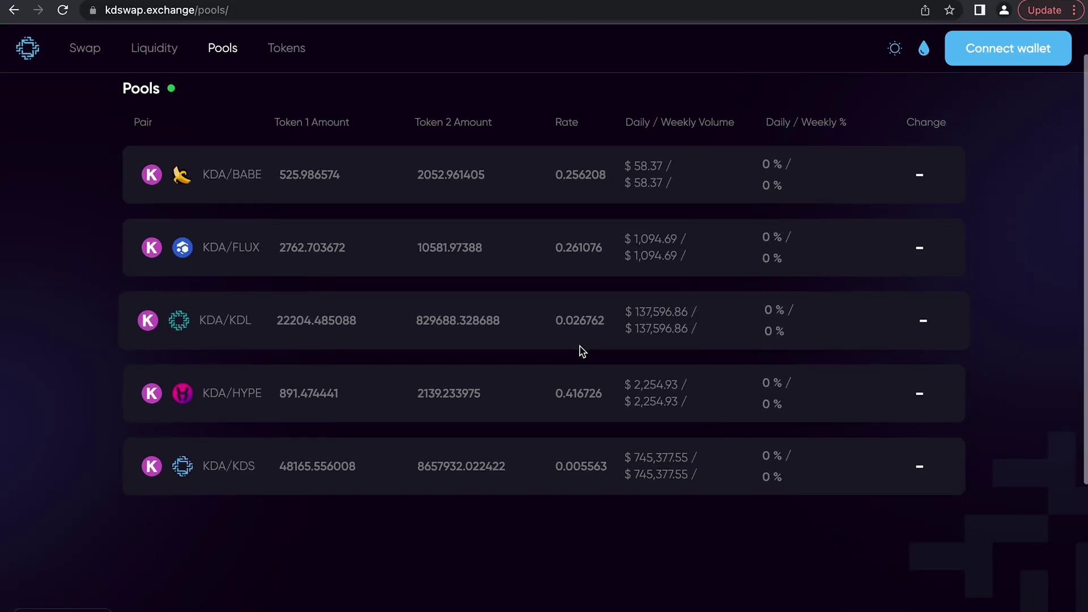
pyautogui.scroll(1, 582, 352)
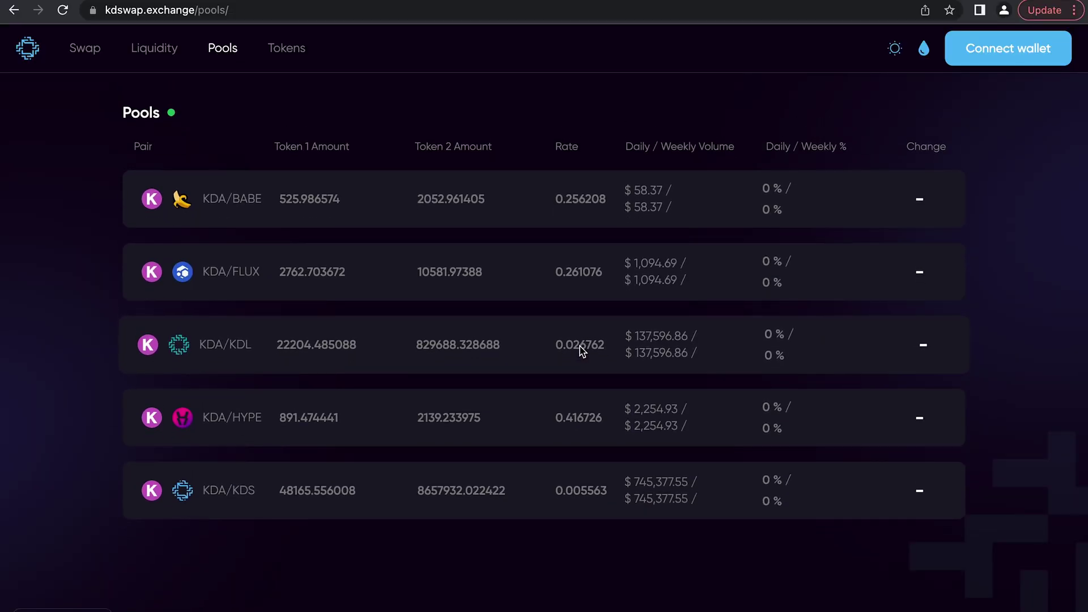
pyautogui.click(289, 52)
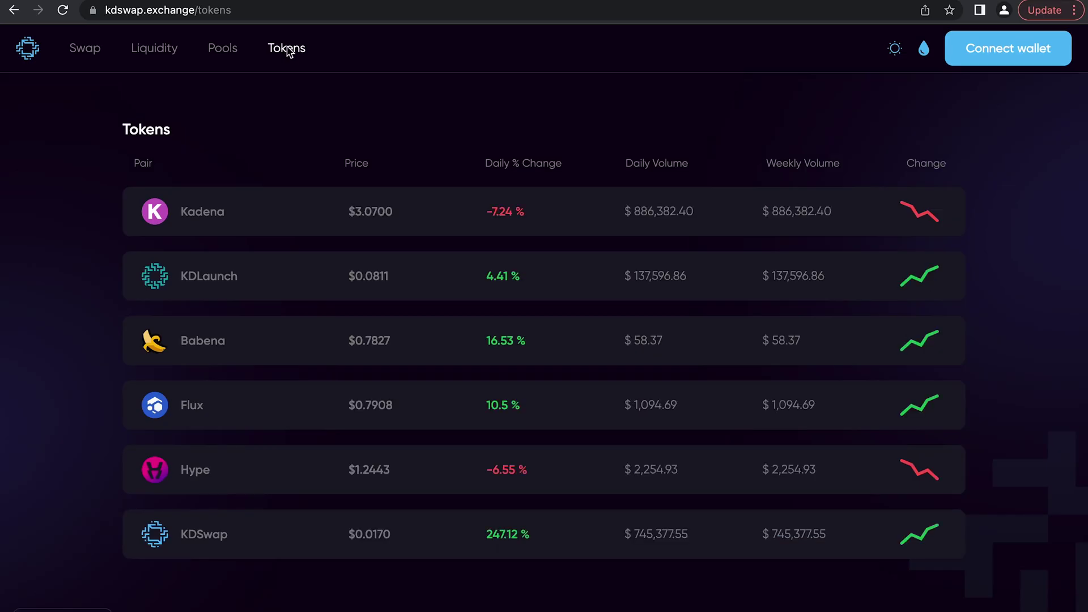
# Step: Return to Swap in advanced mode and cycle the price chart through 7d, 24h and 30d
pyautogui.click(83, 57)
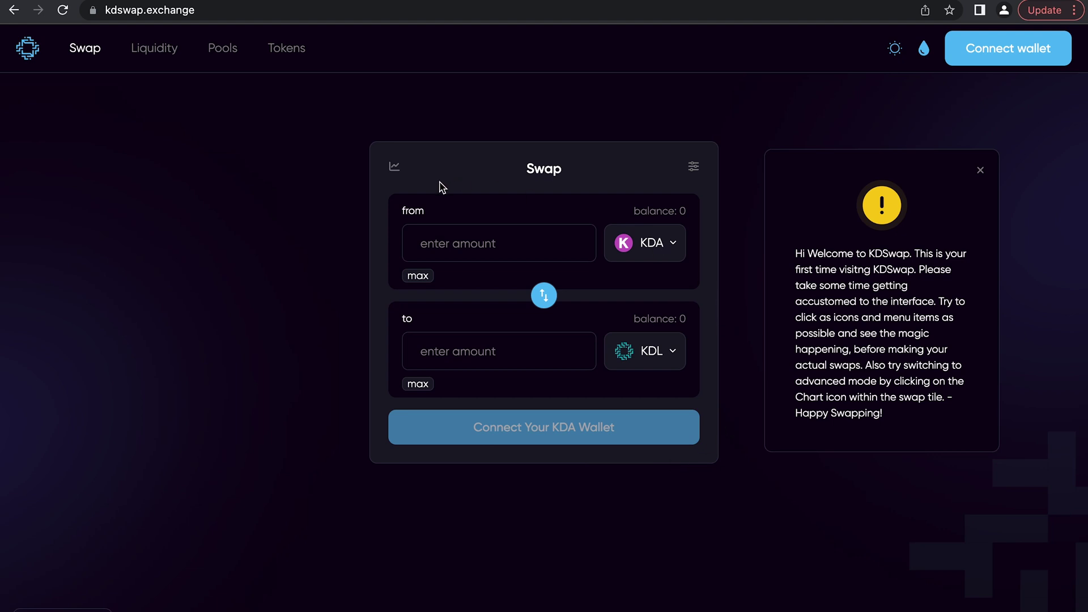
pyautogui.click(394, 167)
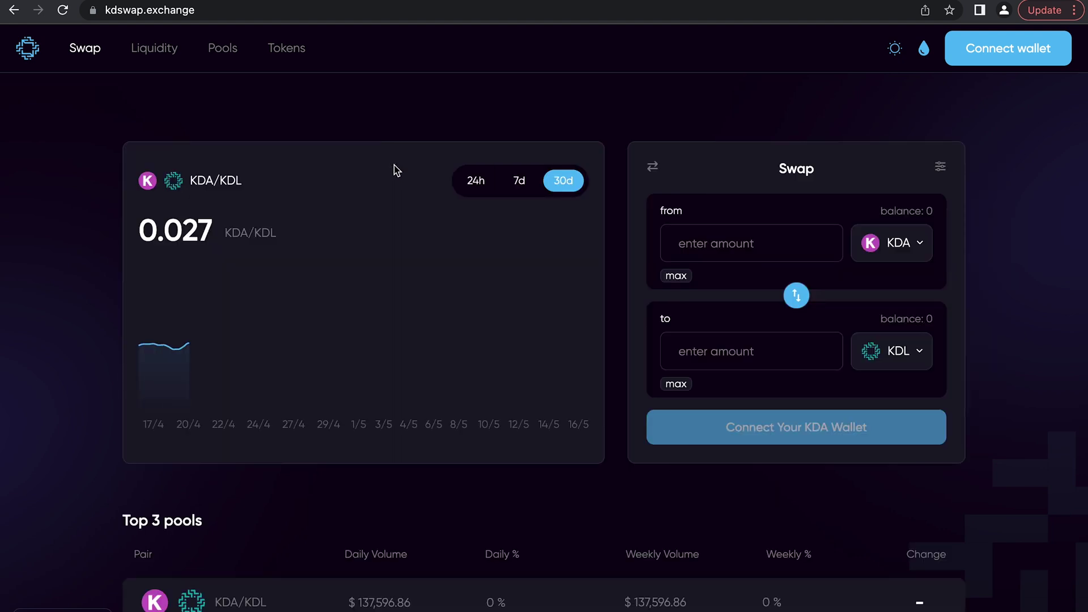
pyautogui.click(518, 181)
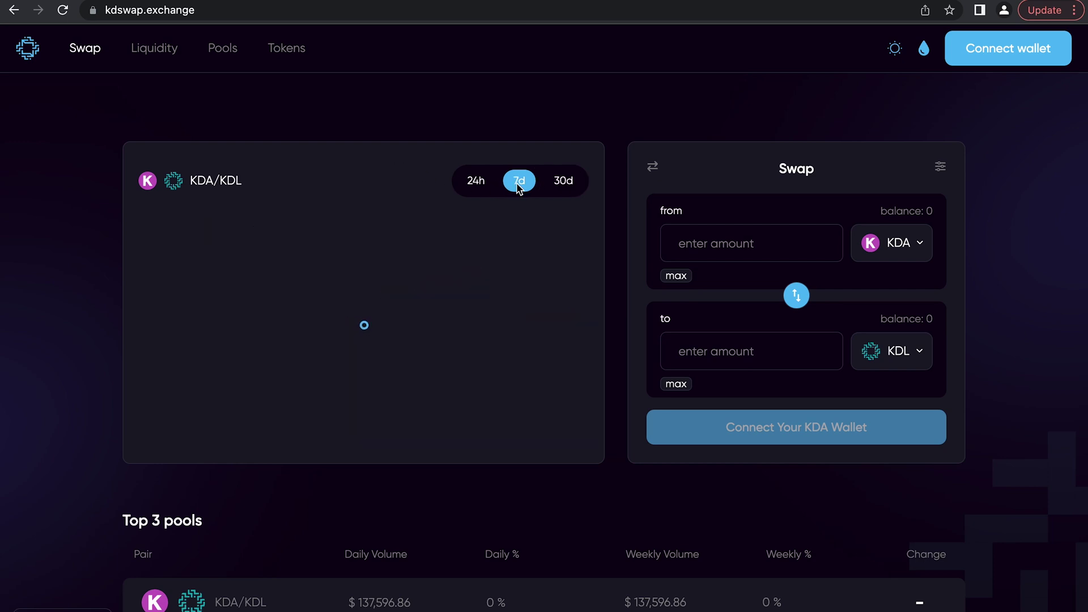
pyautogui.click(475, 181)
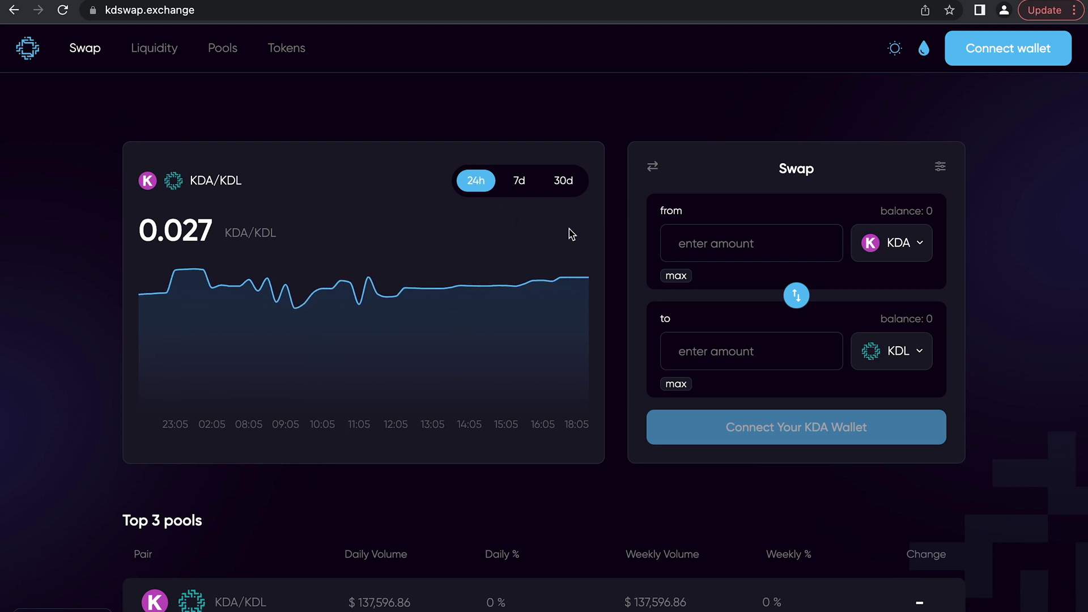
pyautogui.click(562, 182)
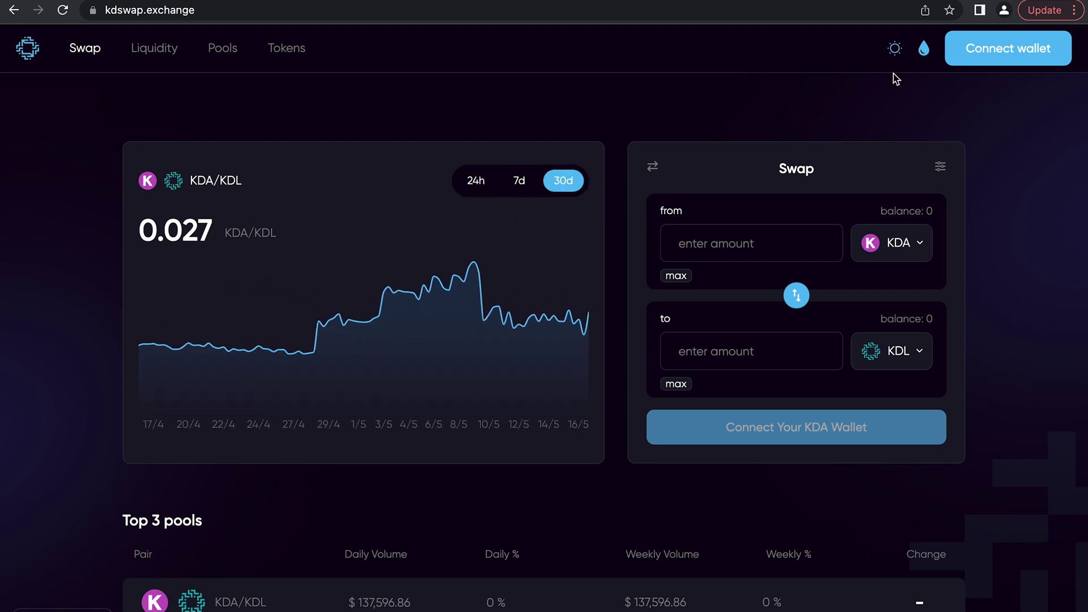
# Step: Set KDS as the token to receive and begin connecting a KDA wallet
pyautogui.click(896, 359)
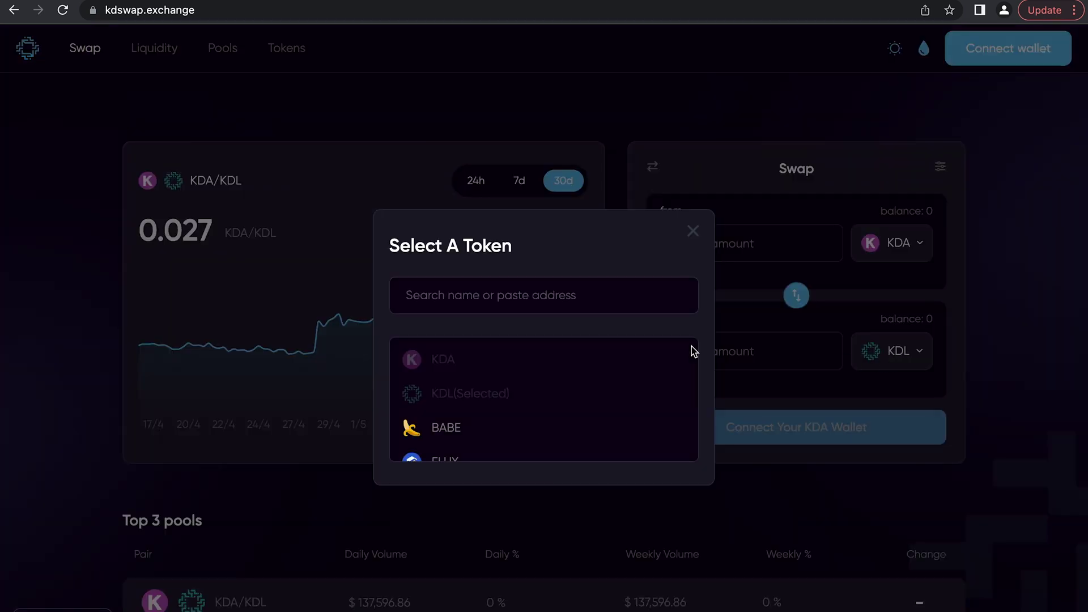
pyautogui.scroll(-2, 640, 368)
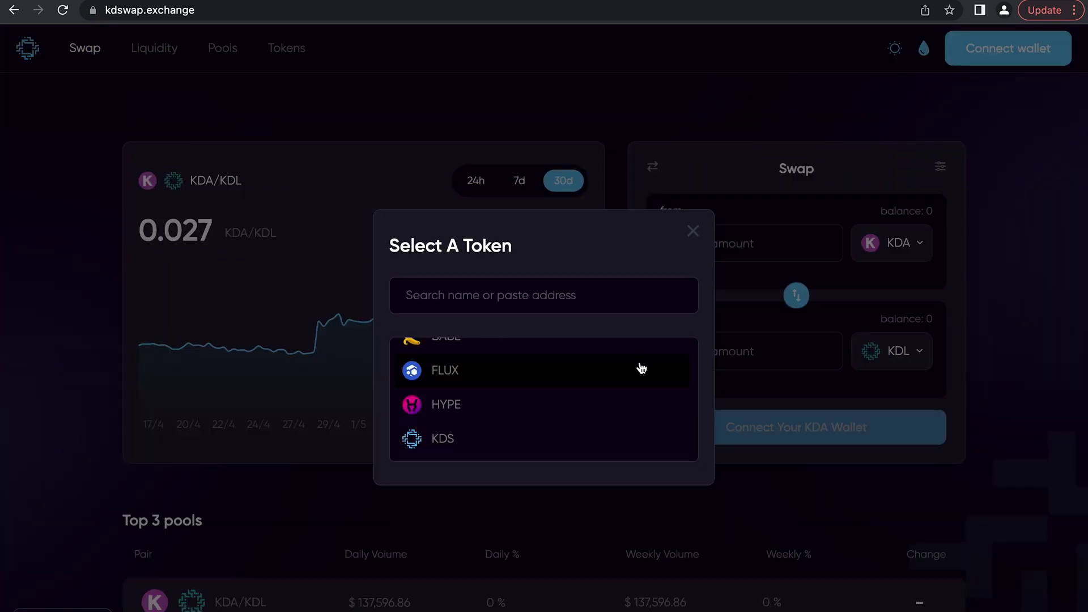
pyautogui.scroll(-2, 641, 369)
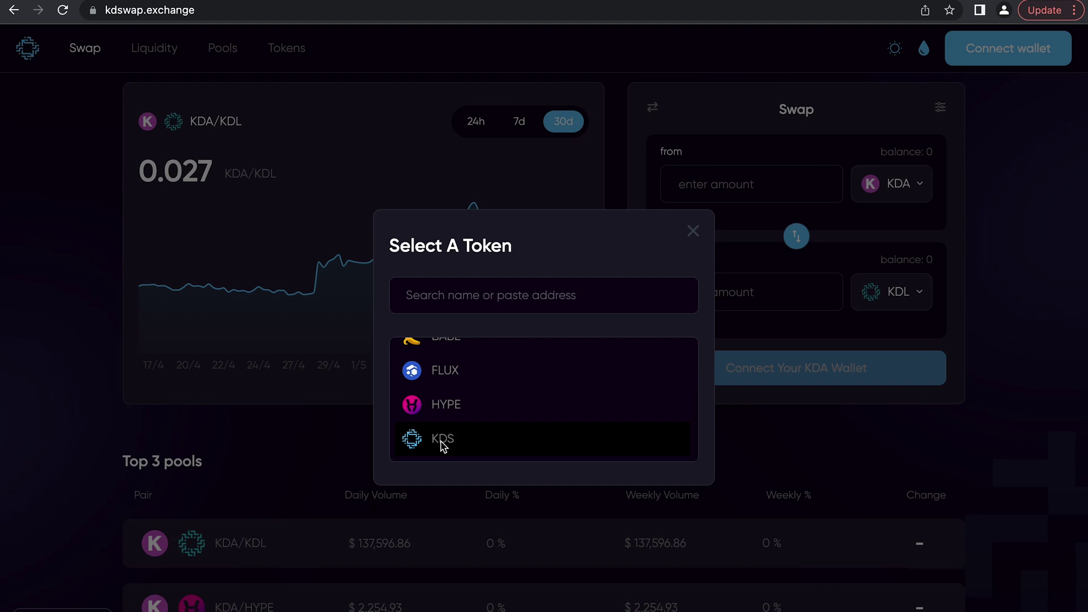
pyautogui.click(443, 445)
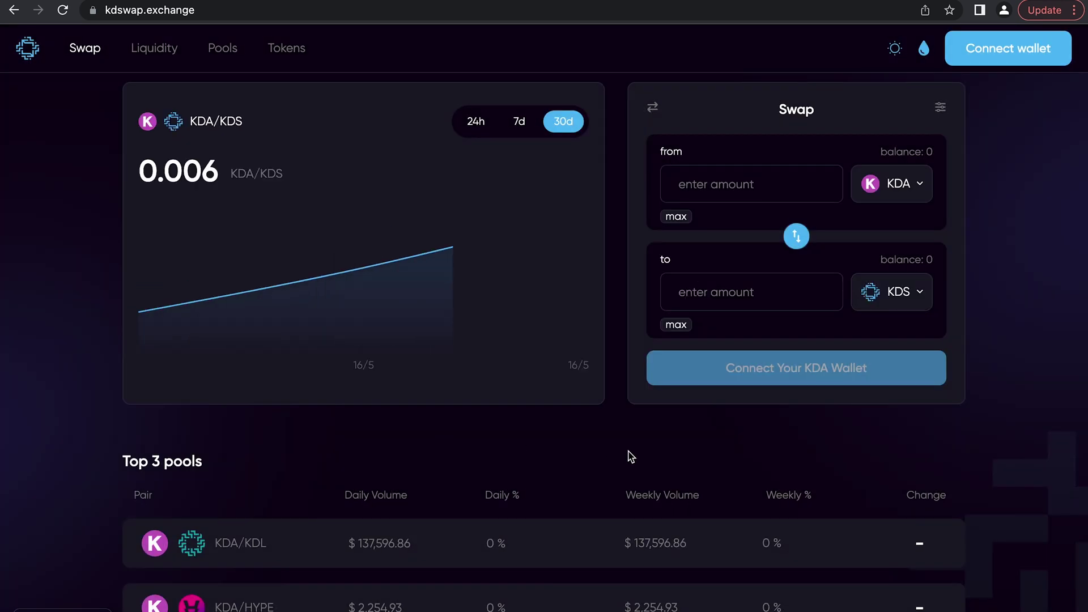
pyautogui.scroll(1, 631, 456)
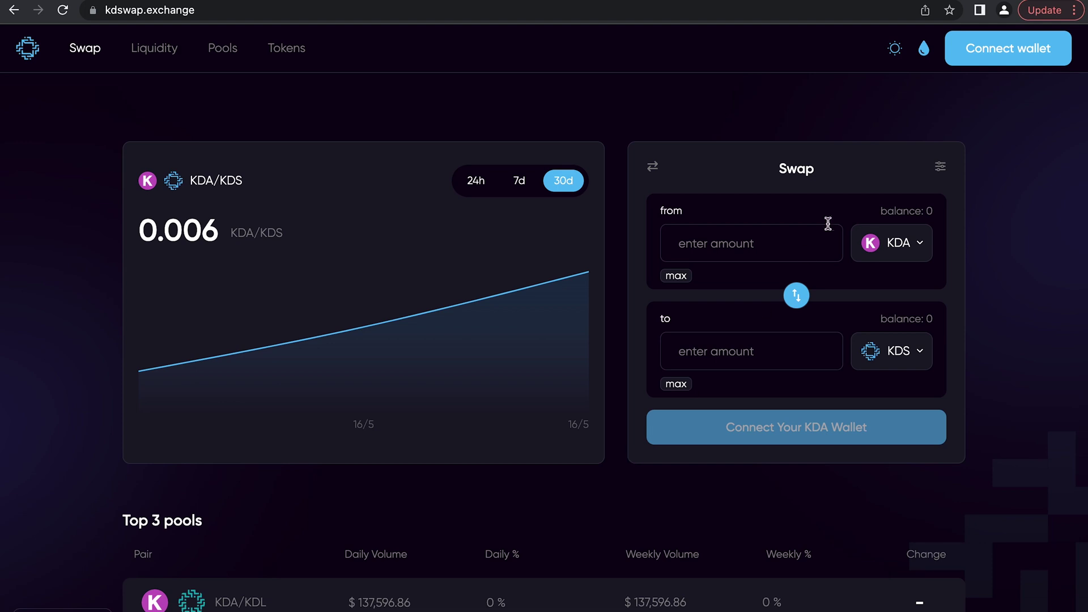
pyautogui.click(1010, 50)
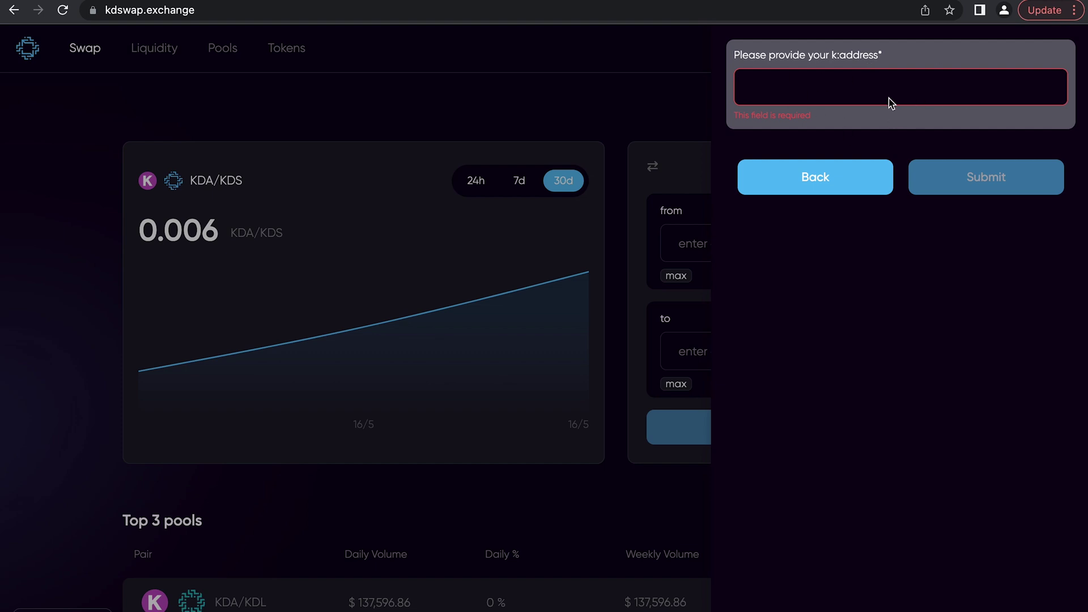
# Step: Paste the wallet's k:address into the connect field and submit it
pyautogui.click(863, 92)
pyautogui.press('super+v')
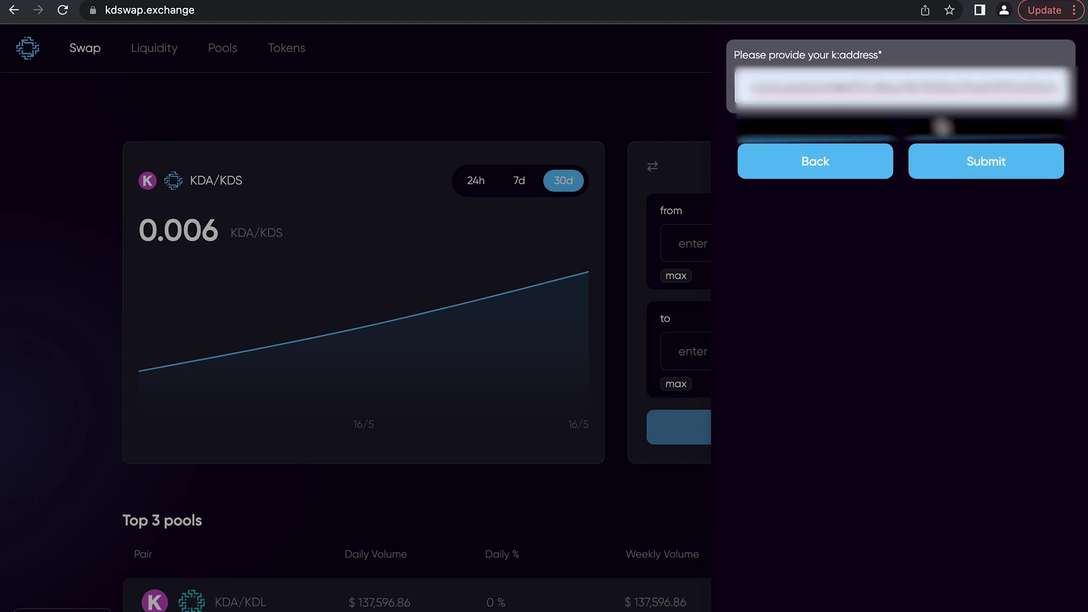
pyautogui.click(989, 163)
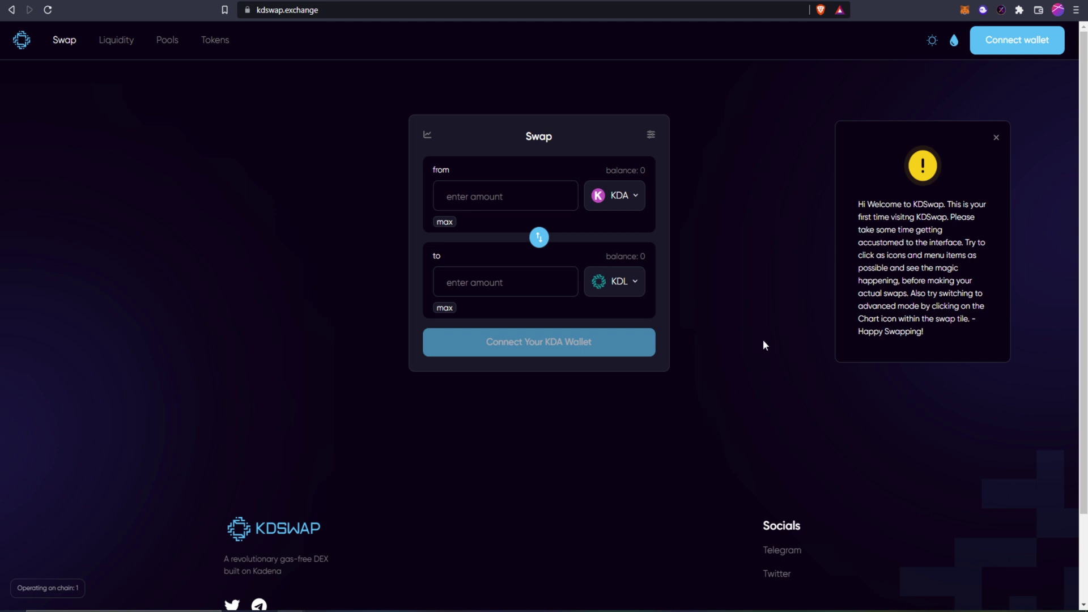
# Step: Connect X-Wallet to KDSwap so the 0.009607 KDA balance appears
pyautogui.click(1015, 45)
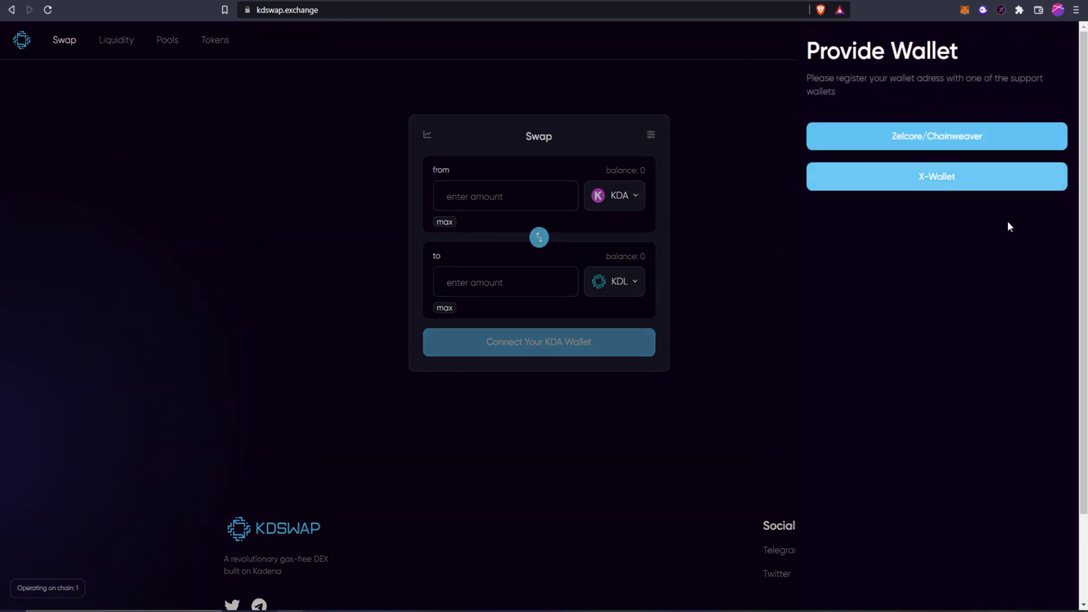
pyautogui.click(938, 180)
pyautogui.click(935, 235)
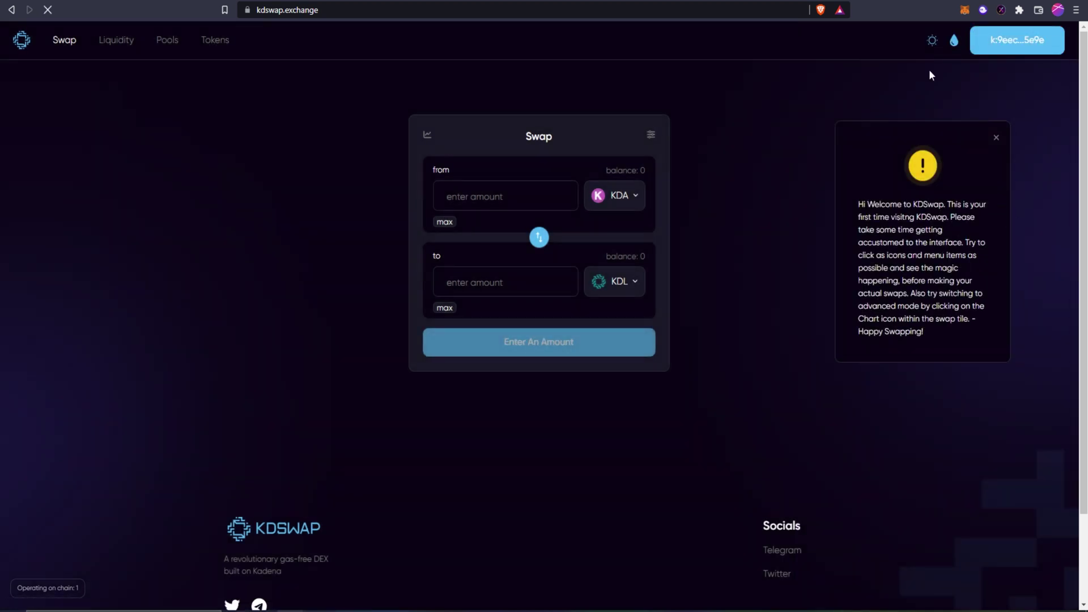
pyautogui.click(1001, 11)
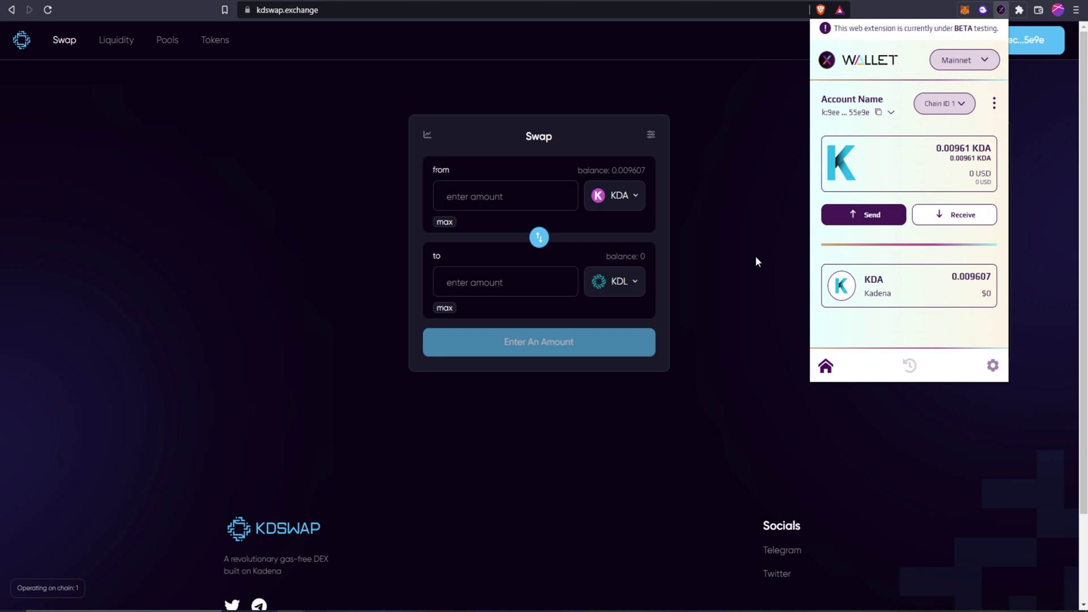
pyautogui.click(35, 585)
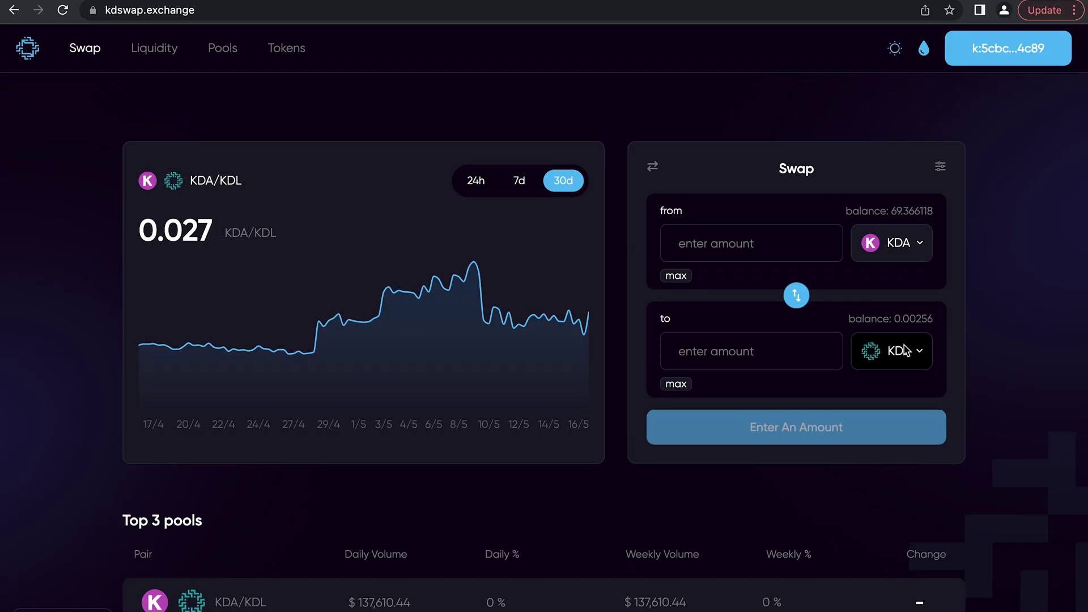
# Step: Choose KDS as the token to receive
pyautogui.click(905, 351)
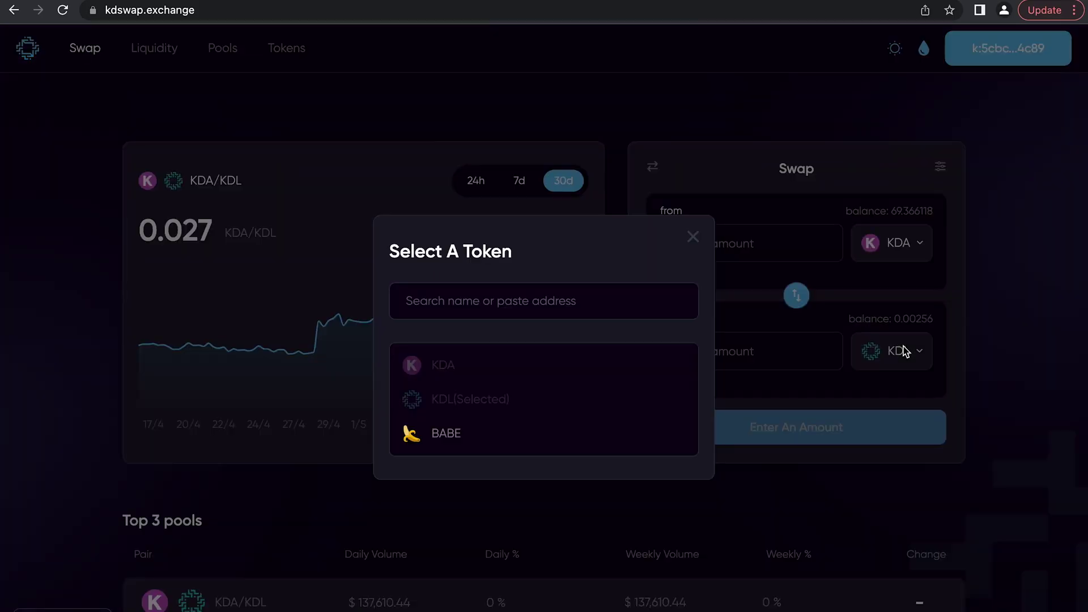
pyautogui.scroll(-1, 449, 455)
pyautogui.scroll(-2, 449, 455)
pyautogui.click(454, 435)
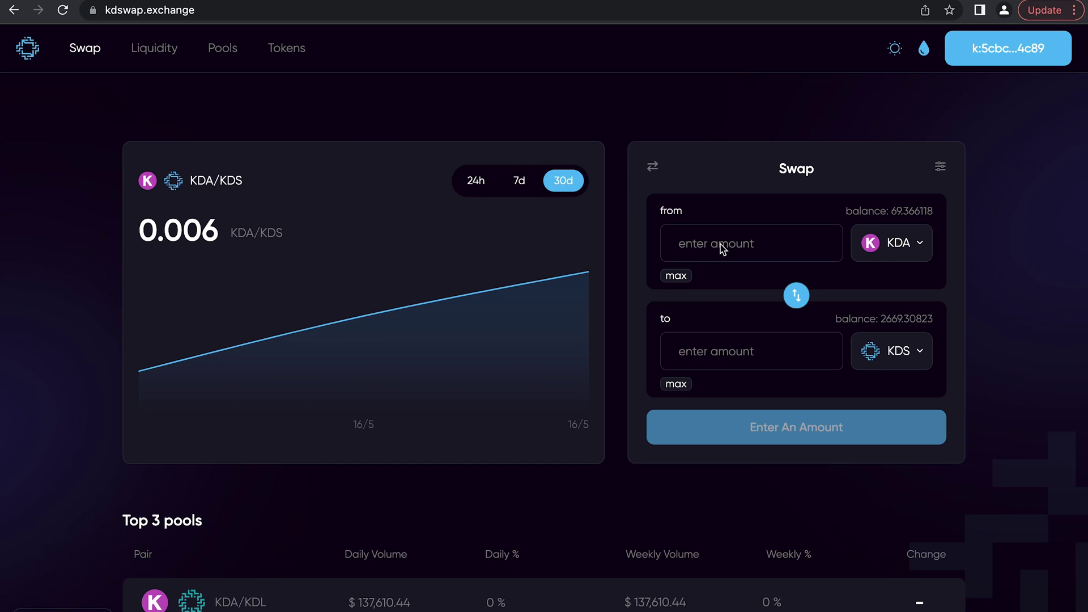
# Step: Replace the max 69.366118 KDA amount with 1 KDA and review the swap for 178.474292 KDS
pyautogui.click(674, 278)
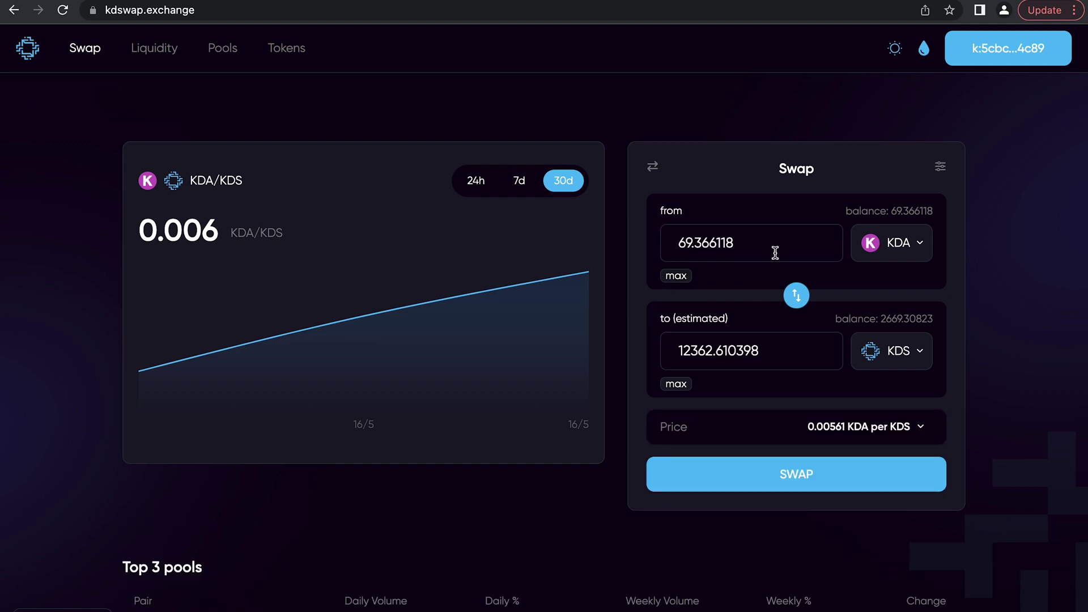
pyautogui.moveTo(762, 250); pyautogui.dragTo(622, 256)
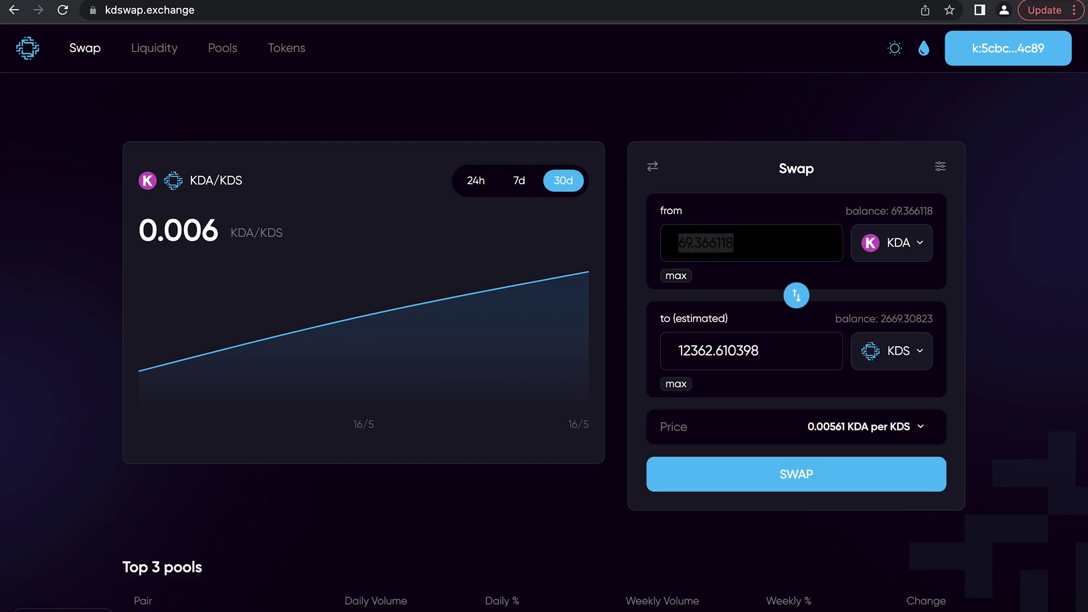
pyautogui.press('BackSpace')
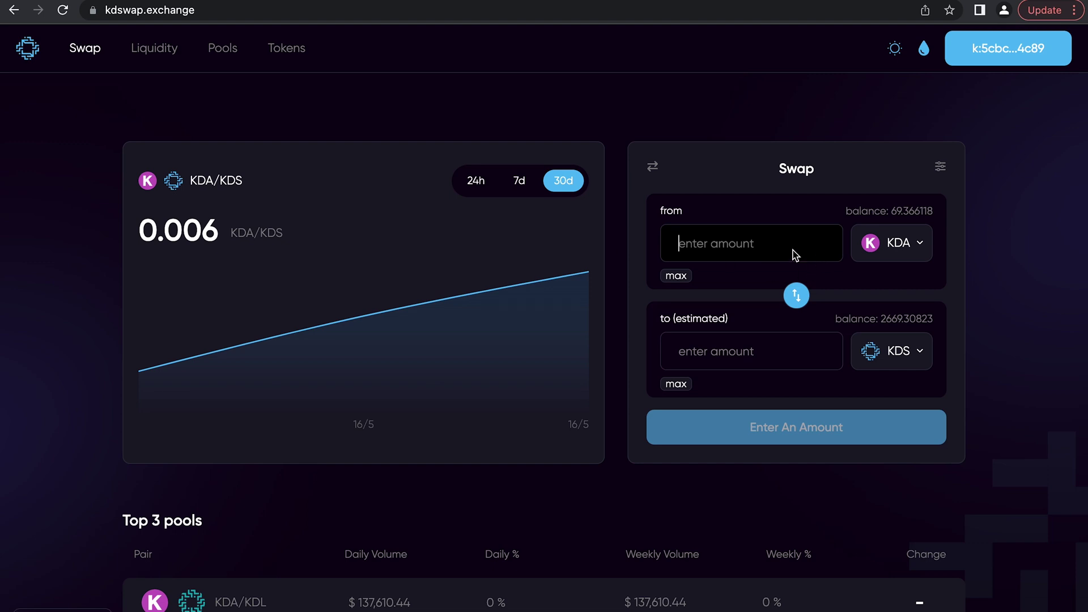
pyautogui.write('1')
pyautogui.click(893, 292)
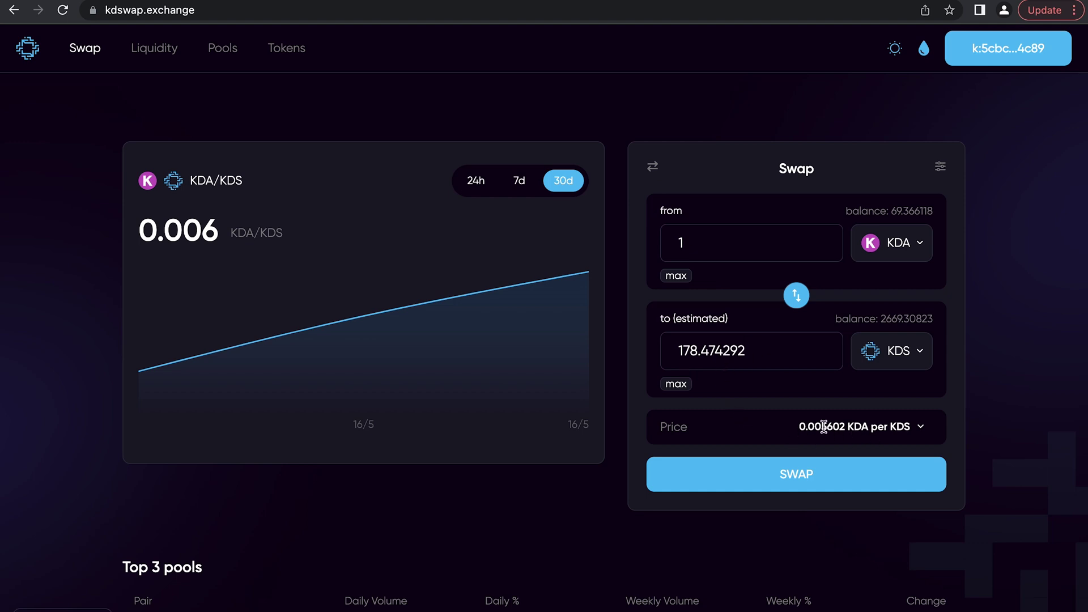
pyautogui.click(795, 476)
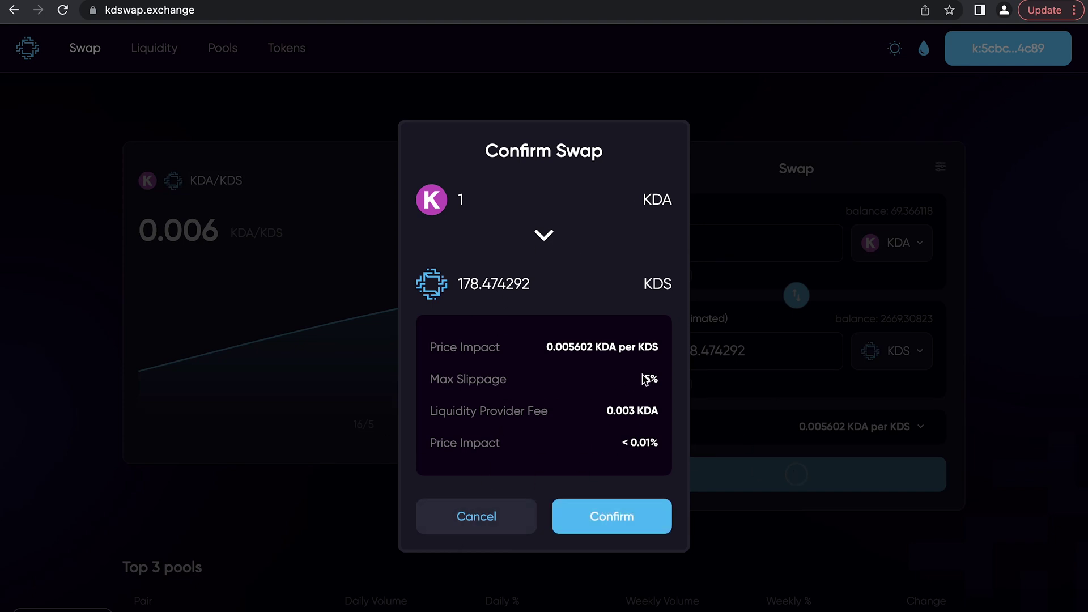
# Step: Review the 5% slippage and 0.003 KDA fee, then leave Transaction Settings unchanged
pyautogui.moveTo(644, 379); pyautogui.dragTo(665, 381)
pyautogui.moveTo(608, 414); pyautogui.dragTo(659, 416)
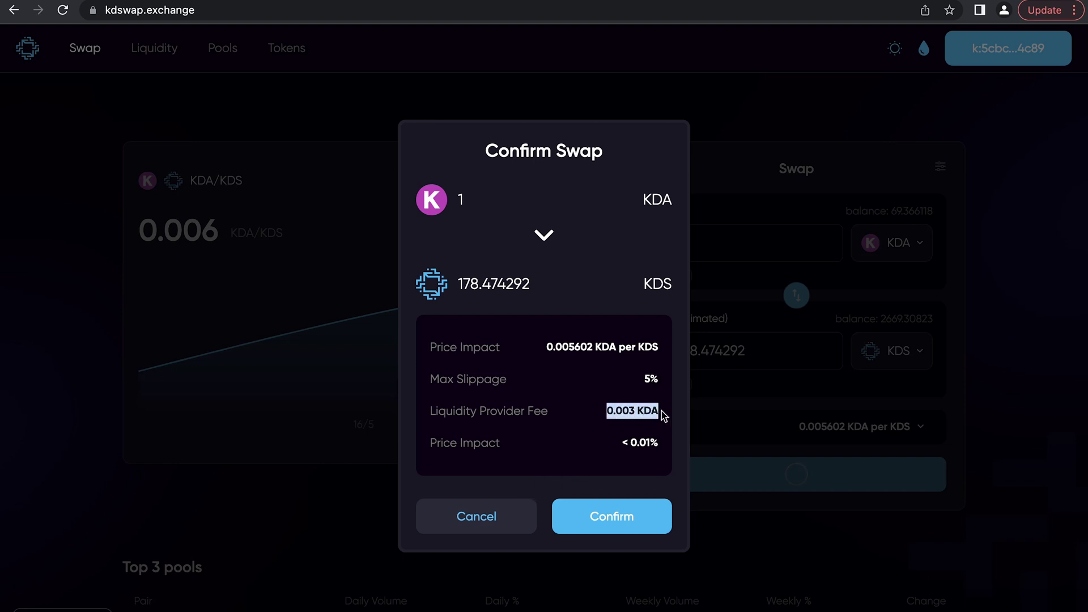
pyautogui.click(477, 515)
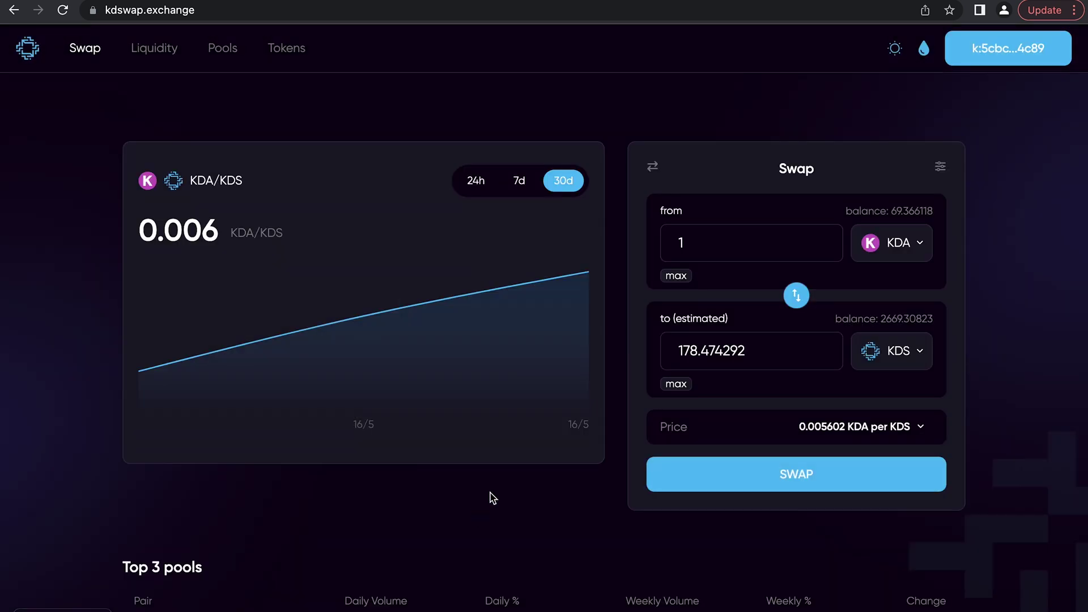
pyautogui.click(942, 170)
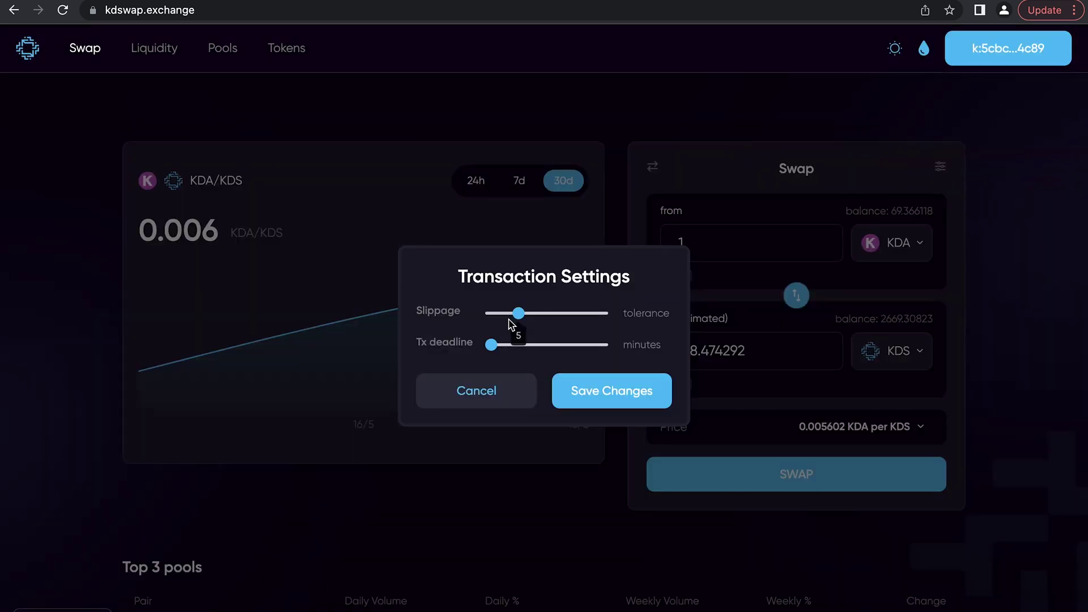
pyautogui.moveTo(491, 347)
pyautogui.click(495, 395)
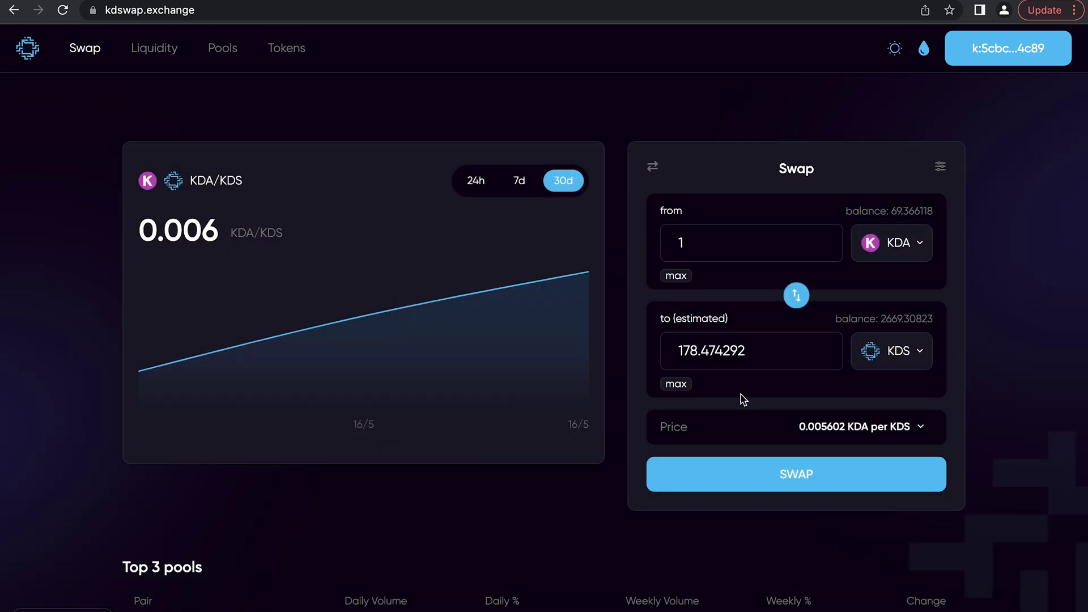
# Step: Confirm the 1 KDA to KDS swap and move to the wallet's signing request
pyautogui.click(784, 469)
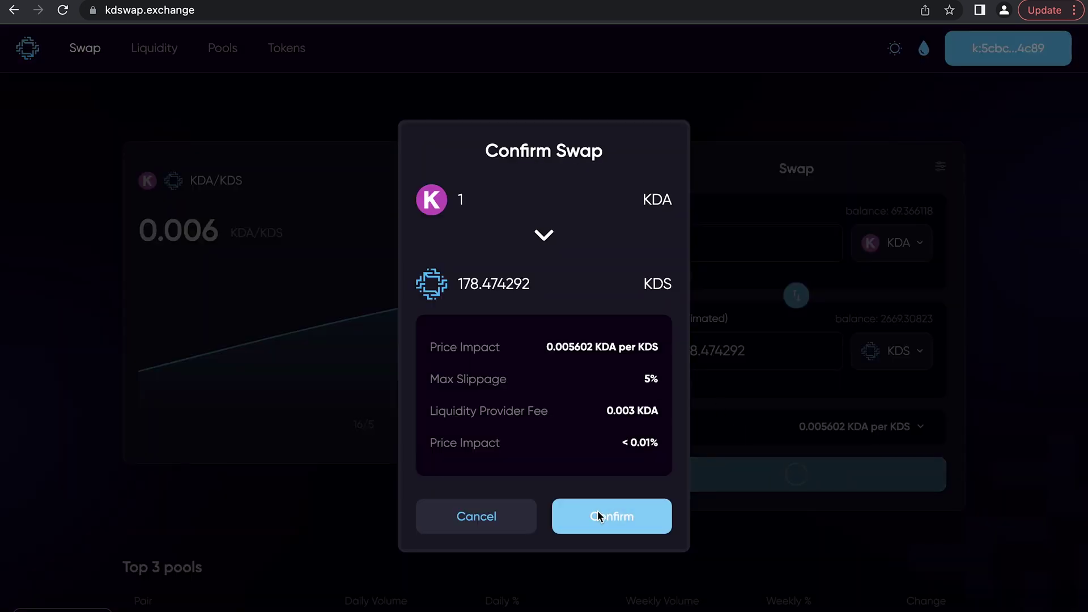
pyautogui.click(619, 516)
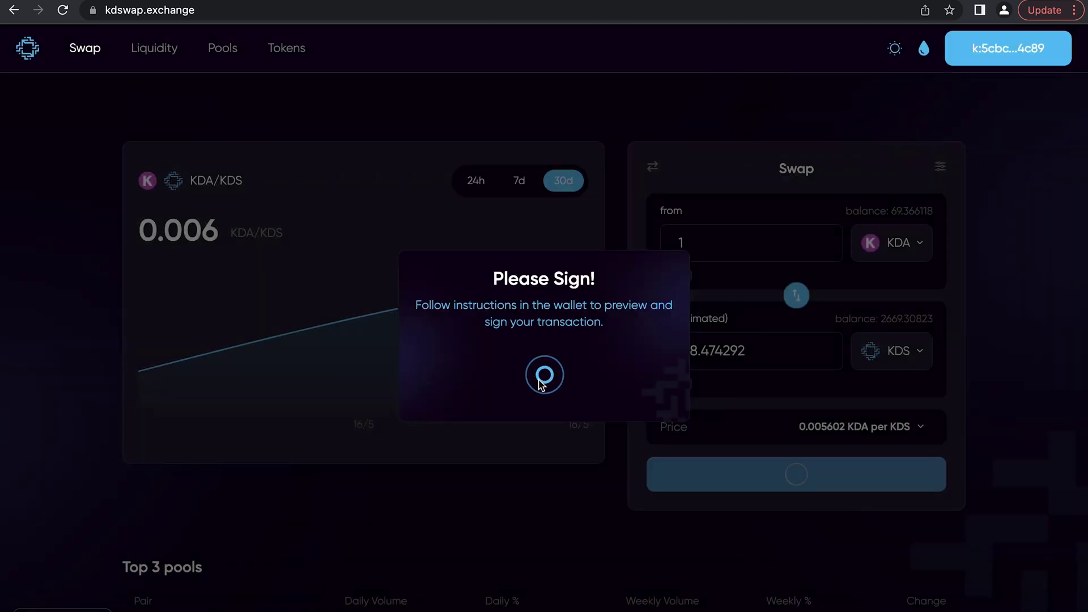
pyautogui.moveTo(825, 608)
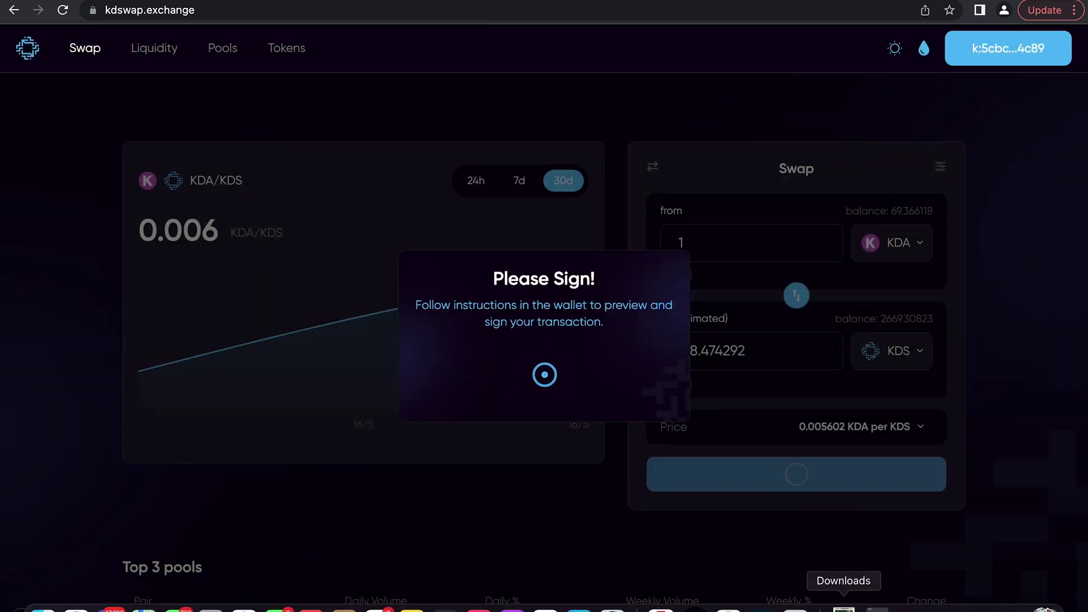
pyautogui.click(694, 608)
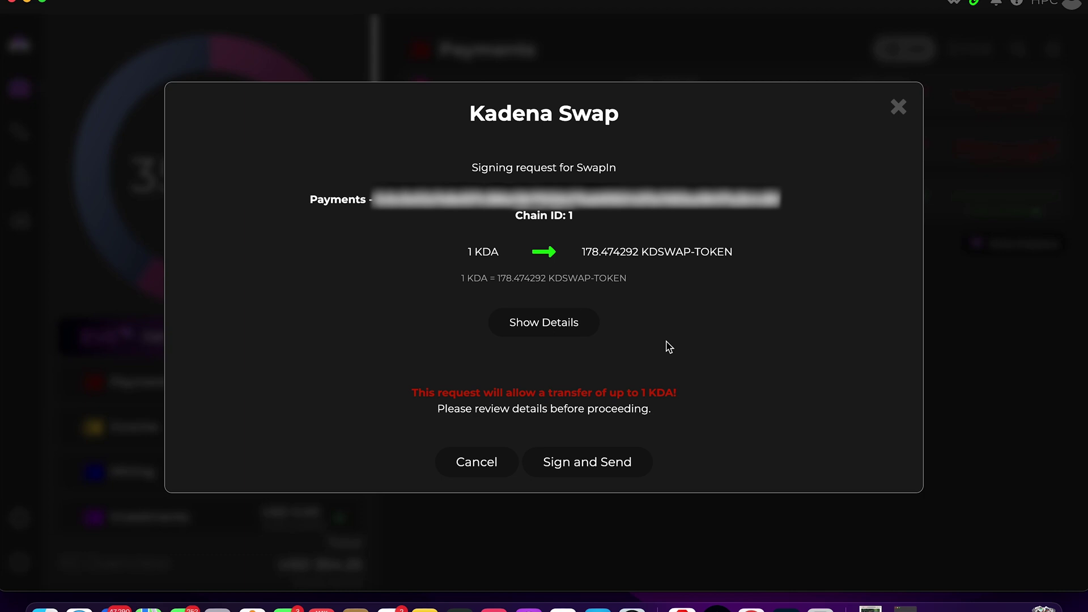
# Step: Sign and send the 1 KDA to 178.474292 KDSWAP-TOKEN swap in Zelcore
pyautogui.click(575, 470)
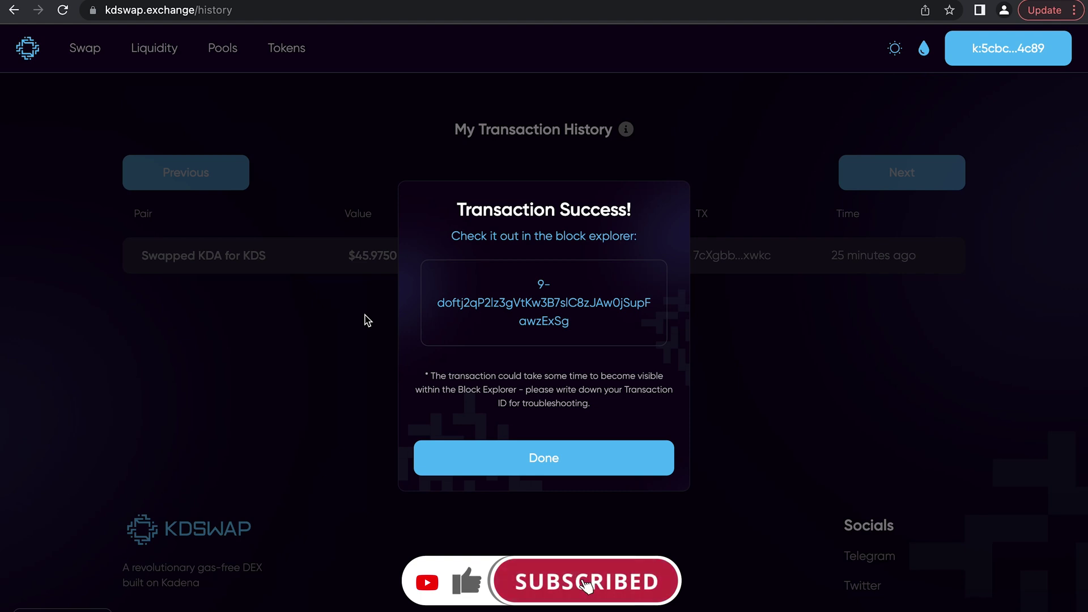
# Step: Dismiss the success message, check Trading History, and return to Swap showing 68.366118 KDA
pyautogui.click(528, 459)
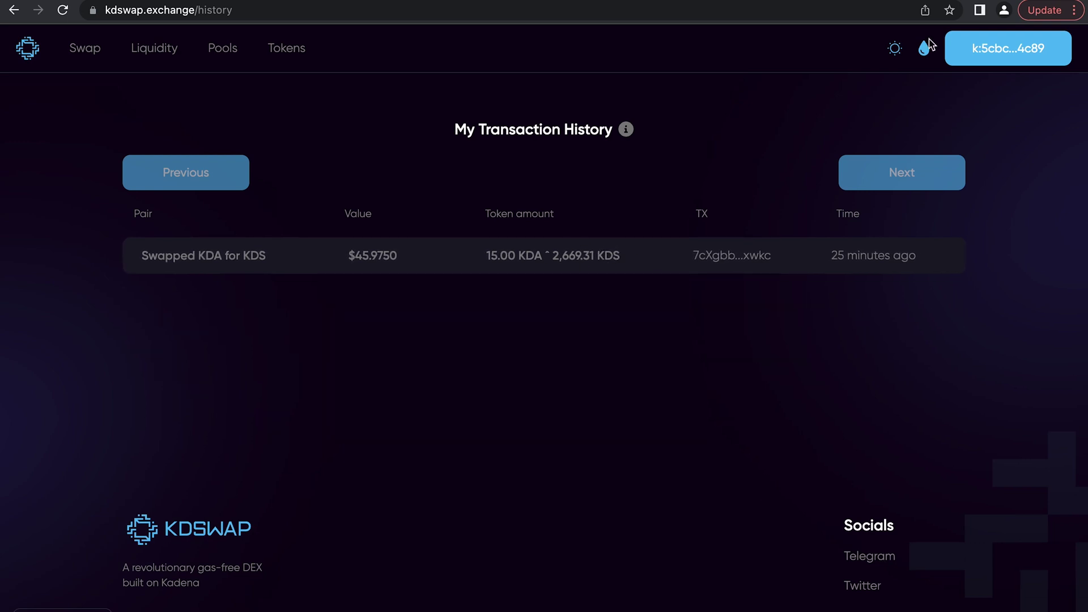
pyautogui.click(998, 47)
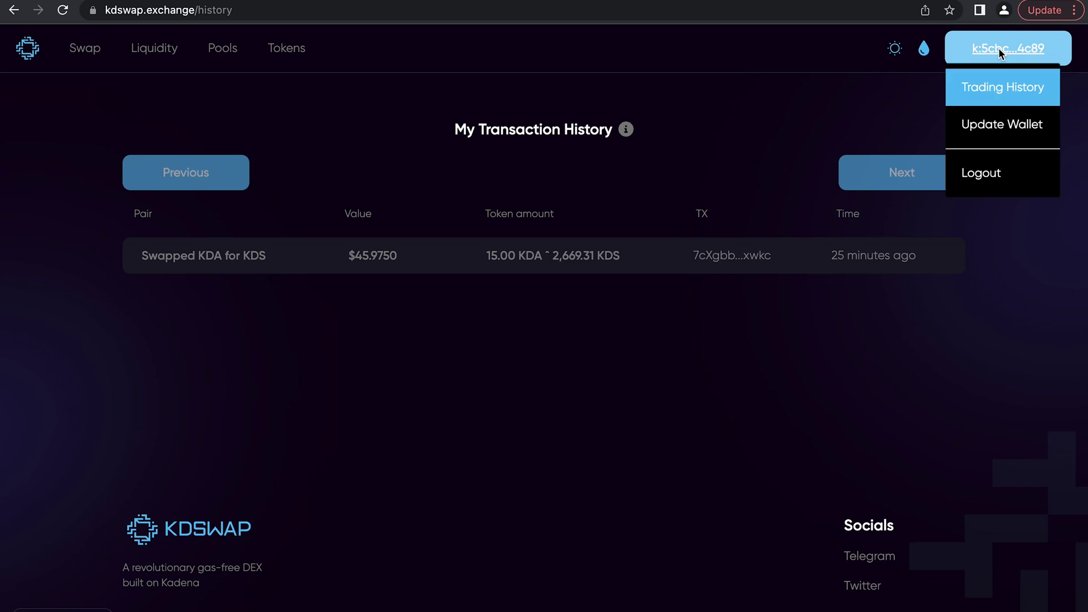
pyautogui.click(1000, 90)
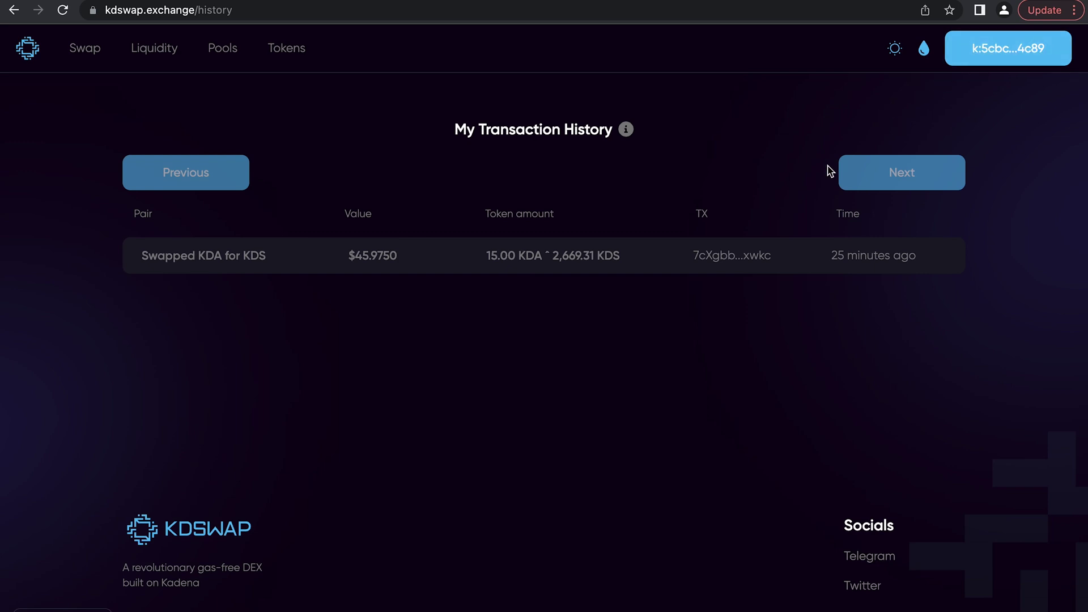
pyautogui.click(83, 50)
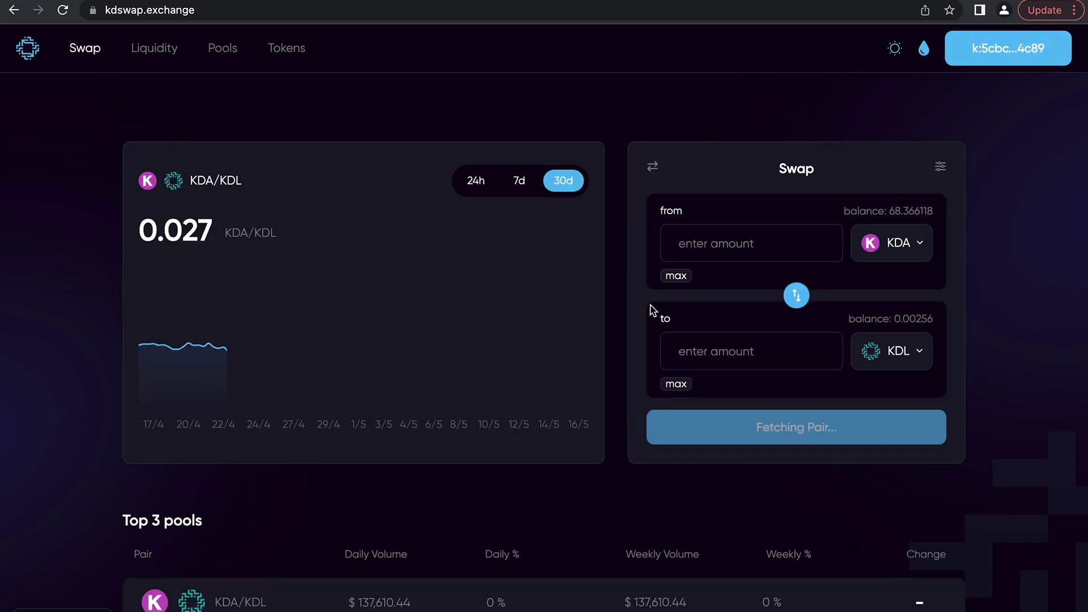
# Step: Select KDS as the token to receive on the Swap page
pyautogui.click(902, 347)
pyautogui.scroll(-1, 882, 385)
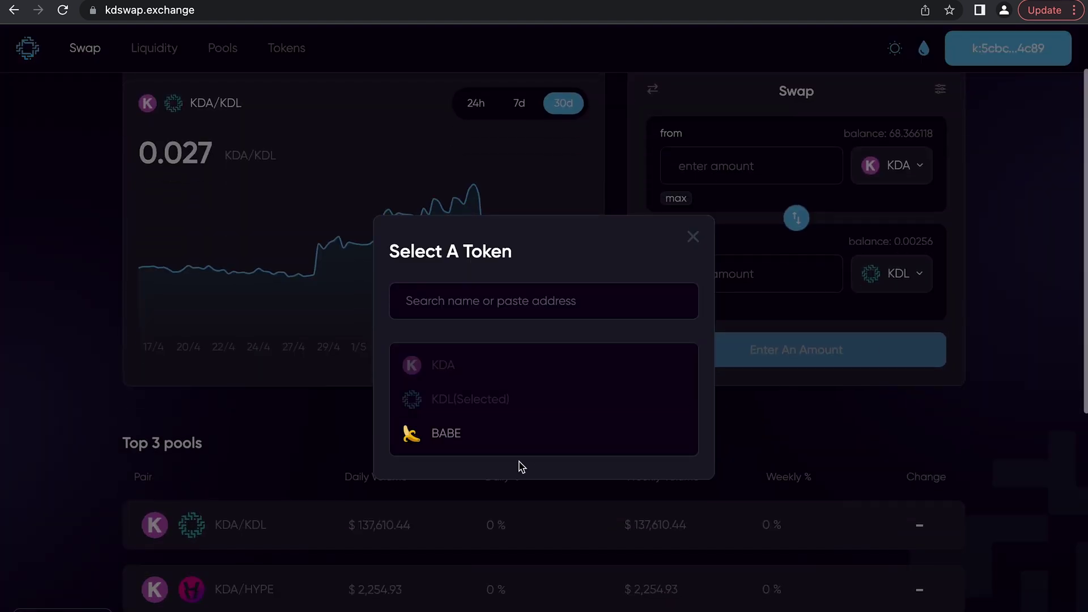
pyautogui.scroll(-2, 513, 437)
pyautogui.click(457, 437)
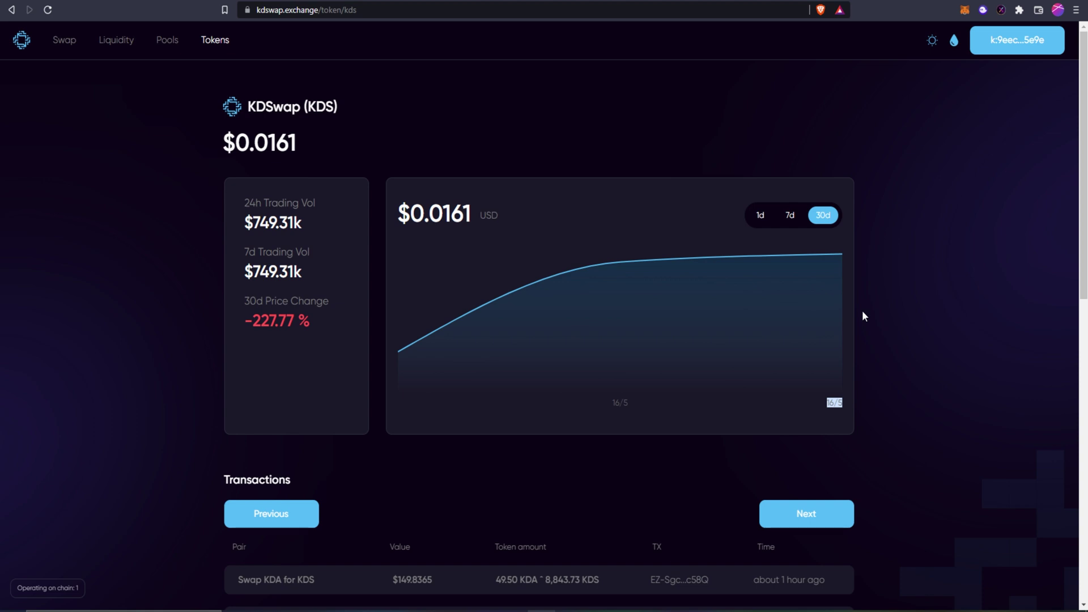
# Step: Page through the KDS transactions to the last page and open the 650 KDA swap in the explorer
pyautogui.scroll(-3, 824, 317)
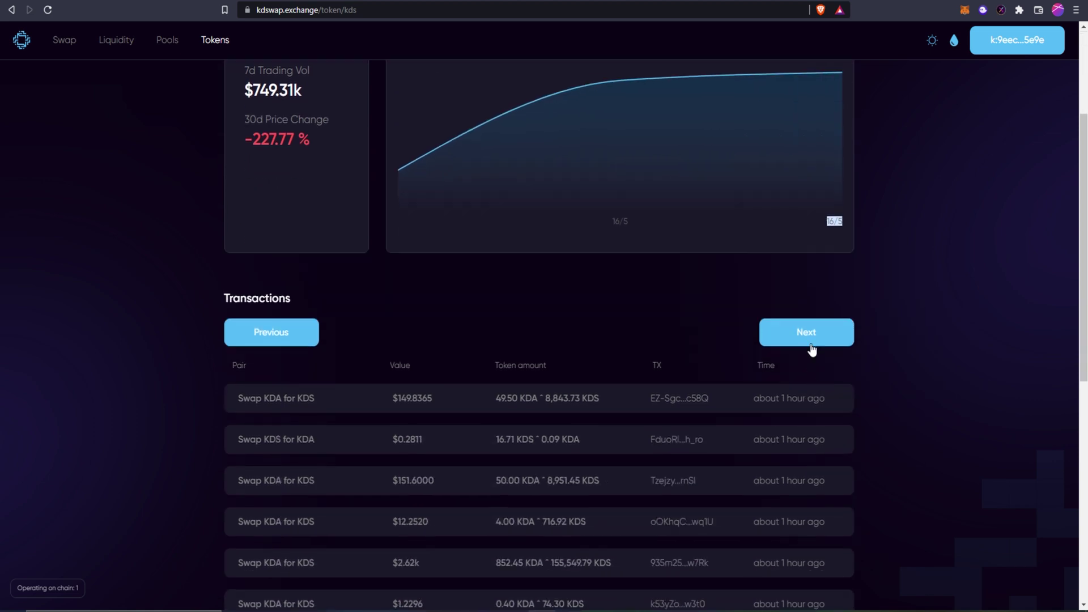
pyautogui.click(812, 335)
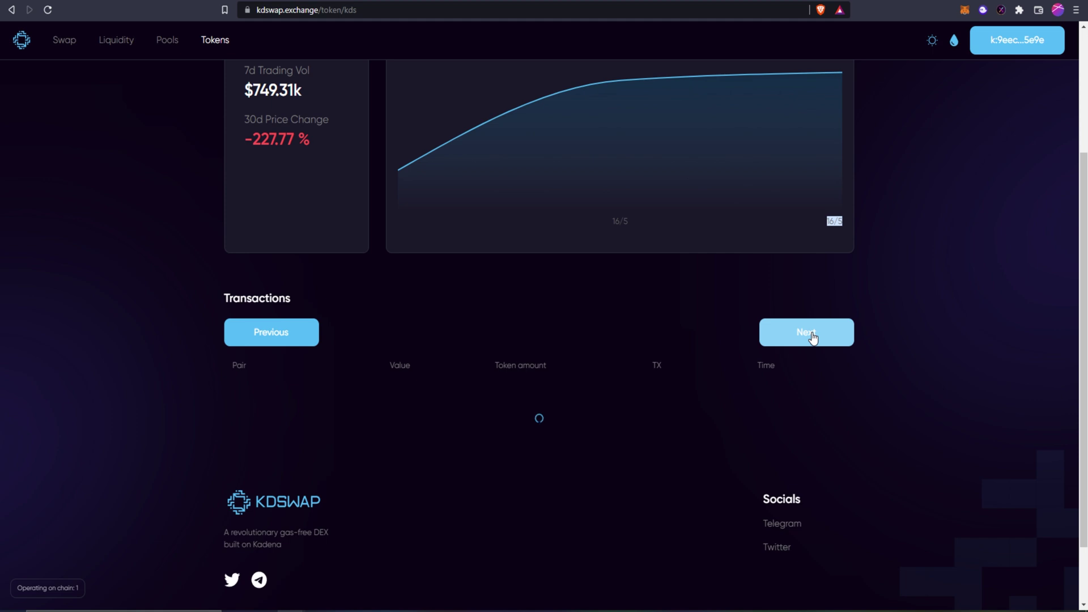
pyautogui.doubleClick(812, 338)
pyautogui.scroll(-2, 259, 363)
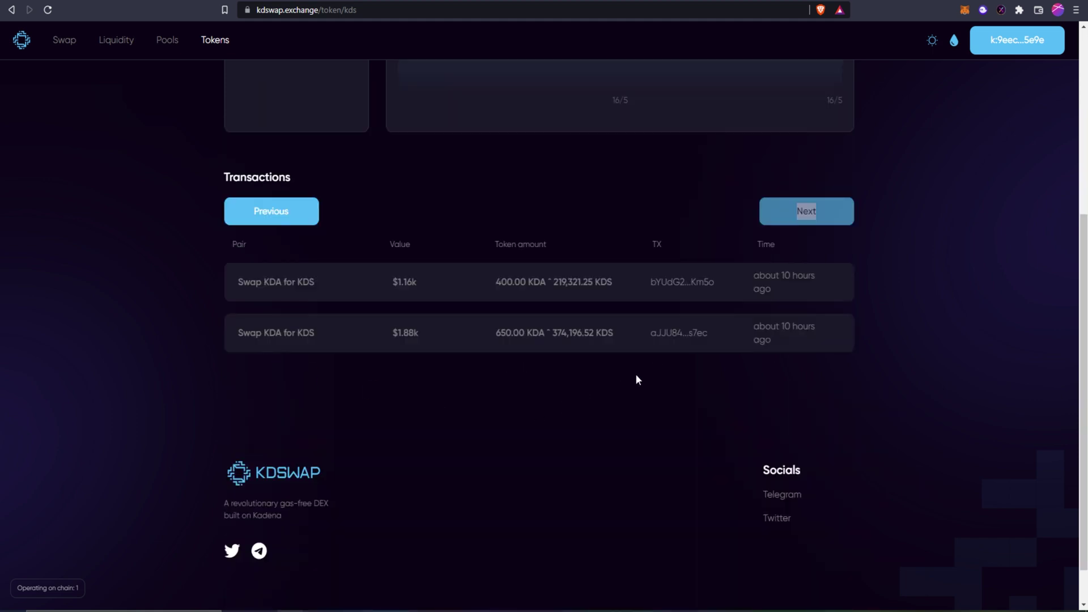
pyautogui.click(280, 213)
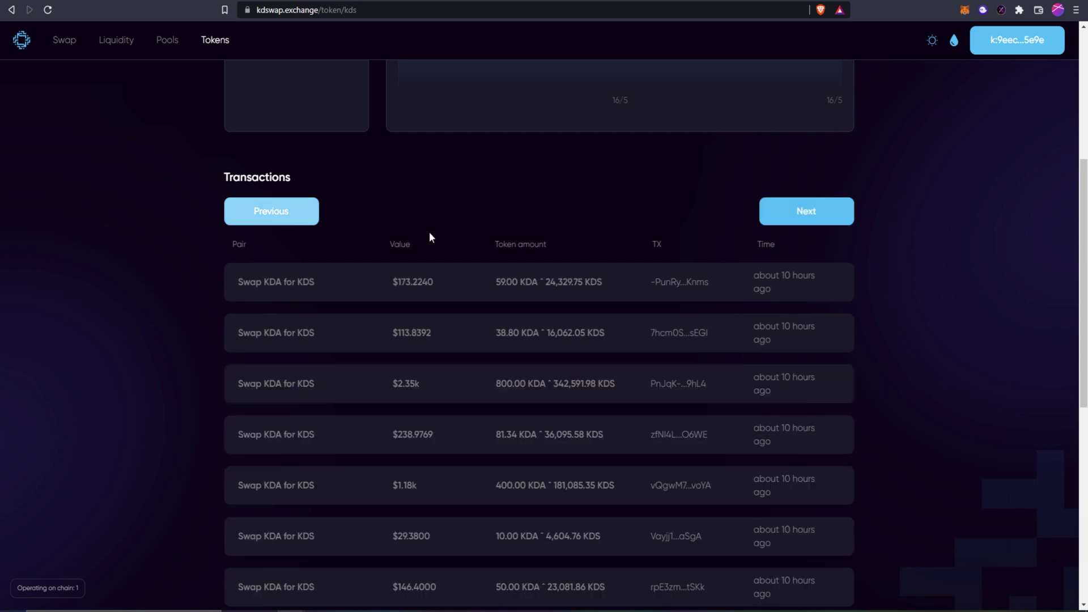
pyautogui.click(810, 211)
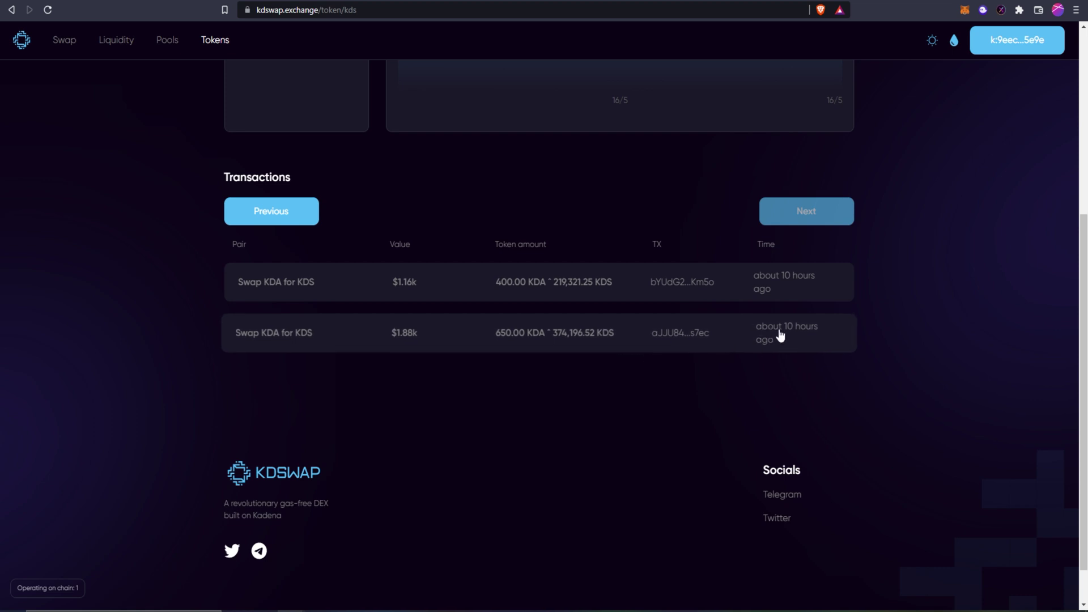
pyautogui.click(751, 342)
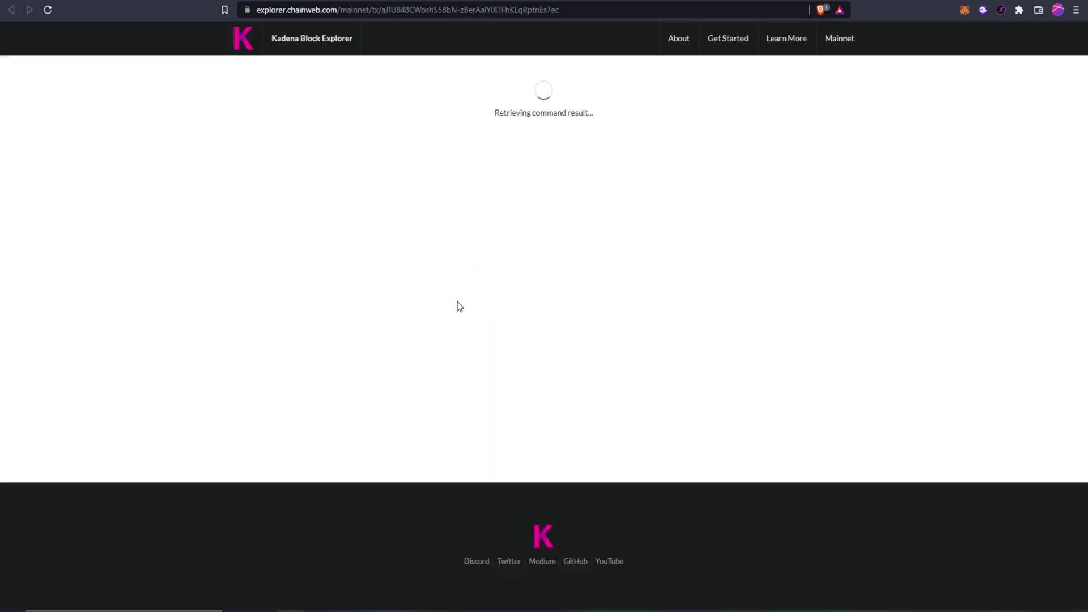
# Step: Select the 650 KDA swap's creation time, 12:59:31 UTC, for a Google search
pyautogui.moveTo(427, 337); pyautogui.dragTo(458, 337)
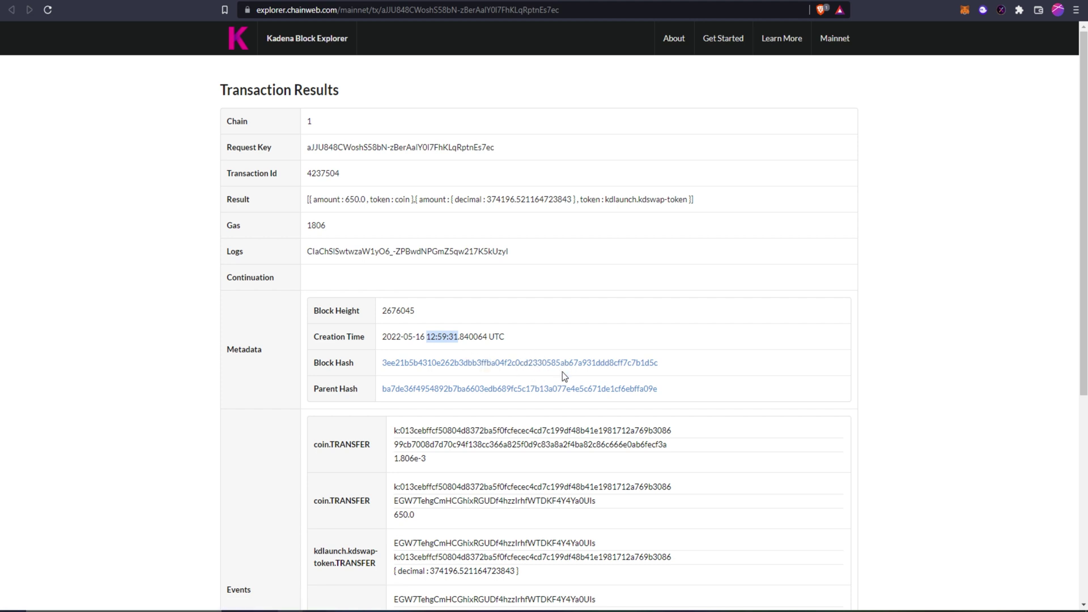
pyautogui.moveTo(487, 336); pyautogui.dragTo(508, 339)
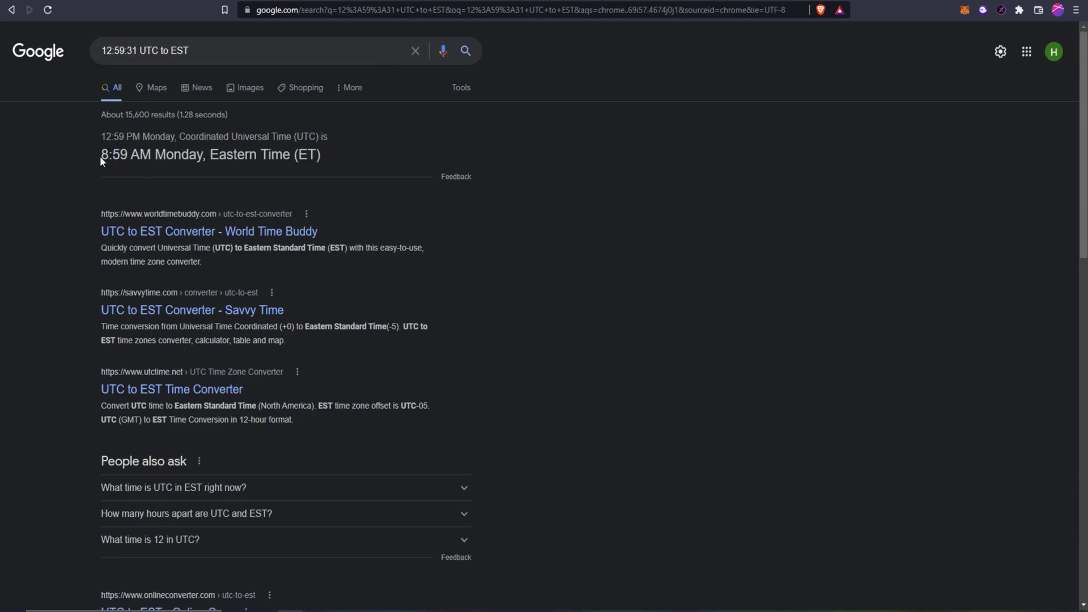
# Step: Read Google's 8:59 AM Eastern conversion, then return to the 650 KDA swap's explorer page
pyautogui.moveTo(100, 154); pyautogui.dragTo(131, 155)
pyautogui.moveTo(139, 47); pyautogui.dragTo(128, 46)
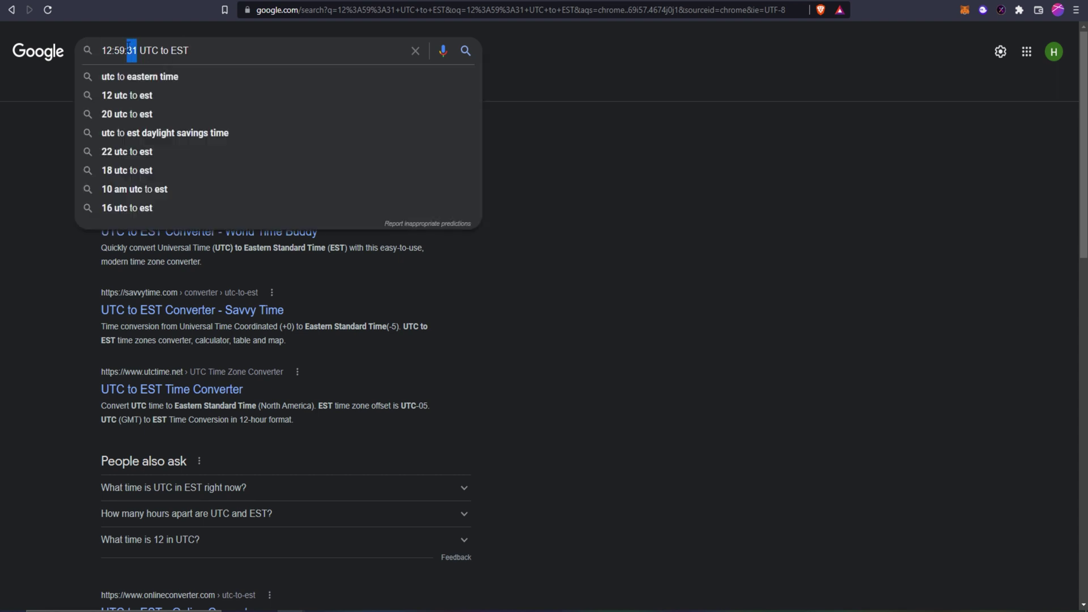
pyautogui.click(36, 238)
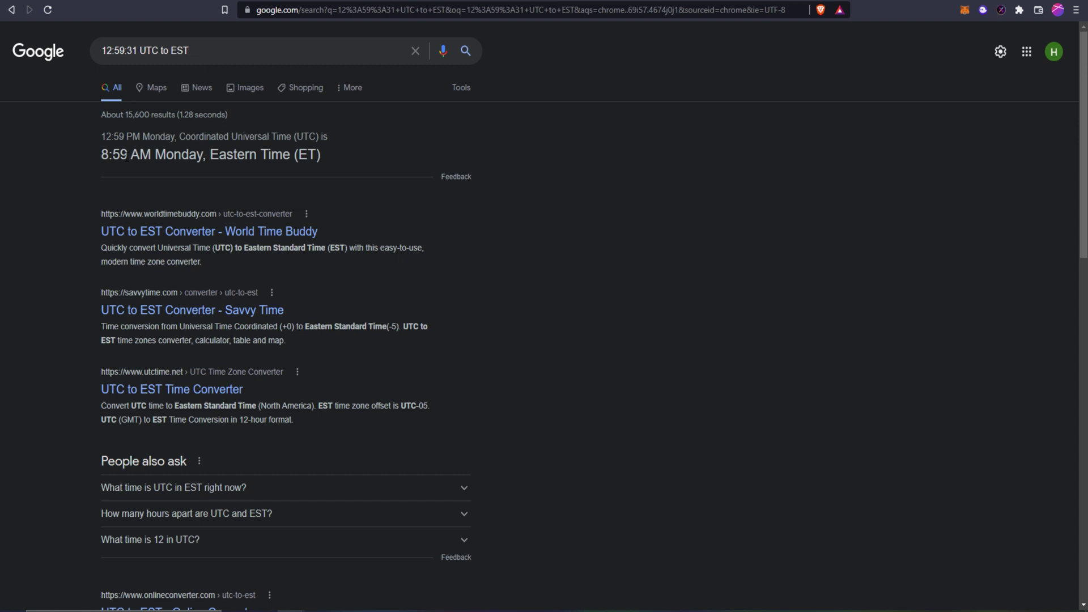
pyautogui.hotkey('ctrl', 'w')
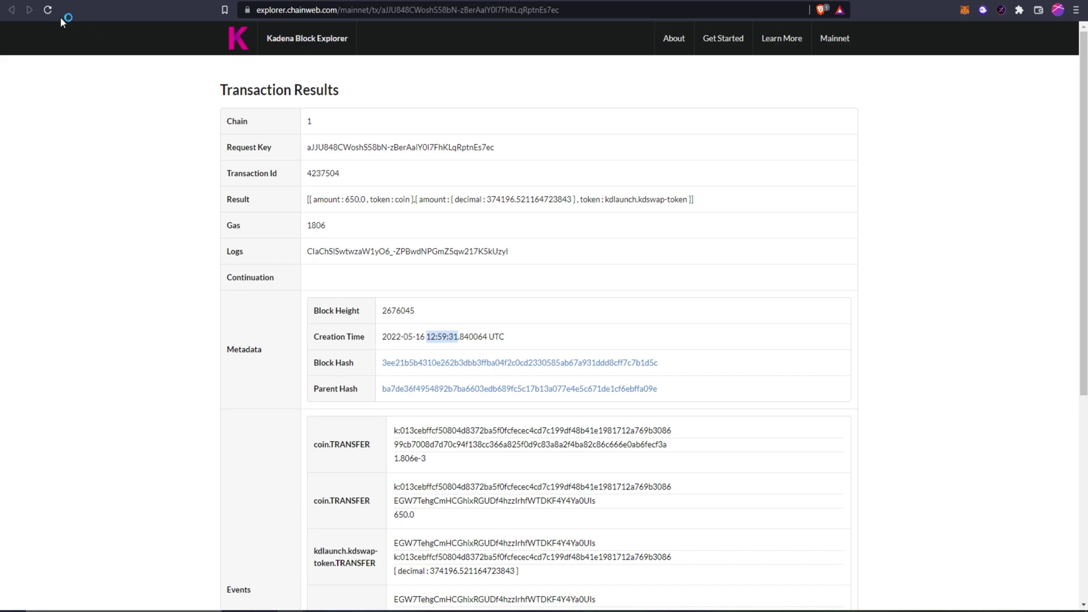
# Step: Open the 400 KDA swap in the explorer and select its creation time, 13:01:51 UTC
pyautogui.hotkey('ctrl', 'w')
pyautogui.click(729, 282)
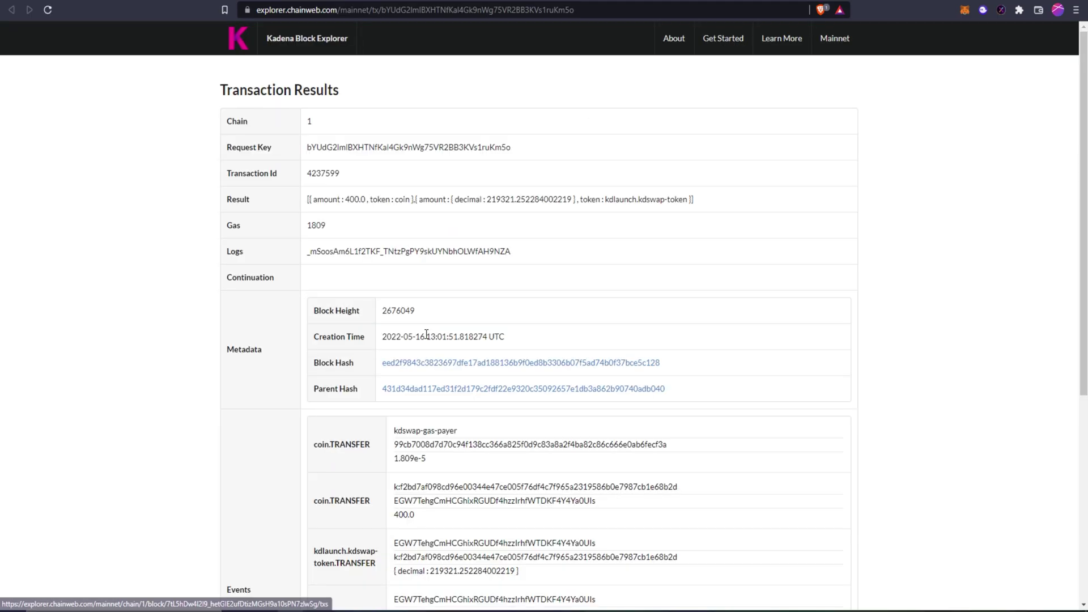
pyautogui.moveTo(426, 336); pyautogui.dragTo(457, 340)
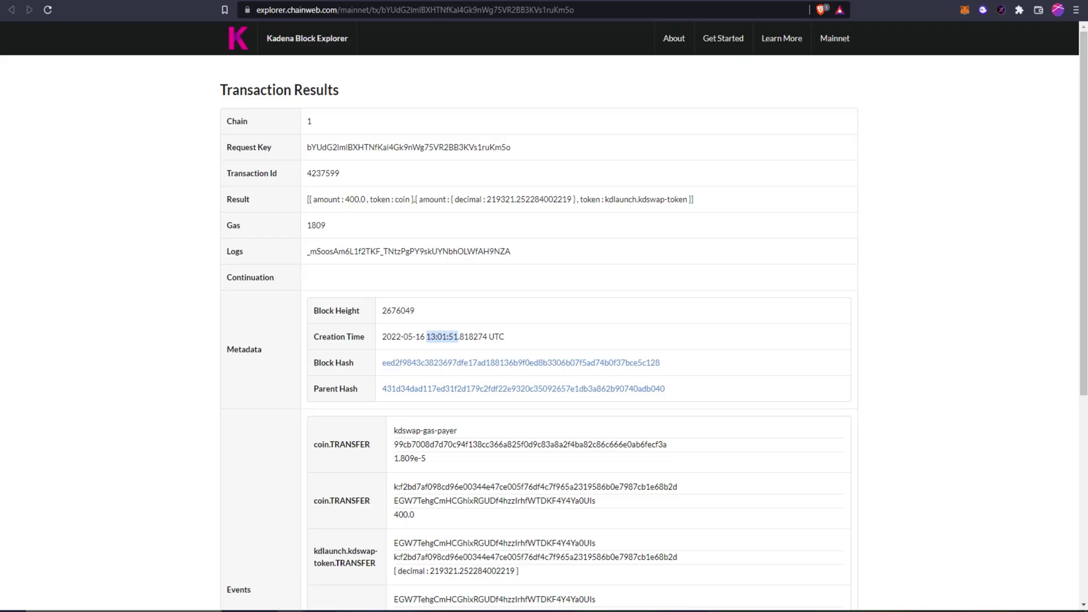
pyautogui.hotkey('ctrl', 'Tab')
# Step: Compare creation times, confirming the 650 KDA swap at 12:59:31 UTC came before the 400 KDA one
pyautogui.hotkey('ctrl', 'Tab')
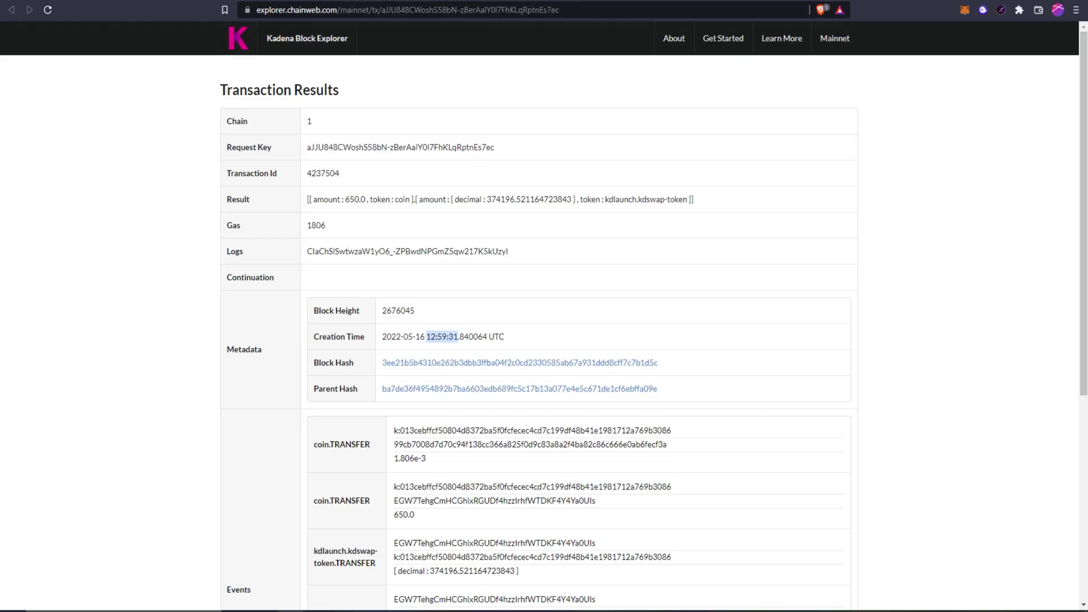
pyautogui.hotkey('ctrl', 'Tab')
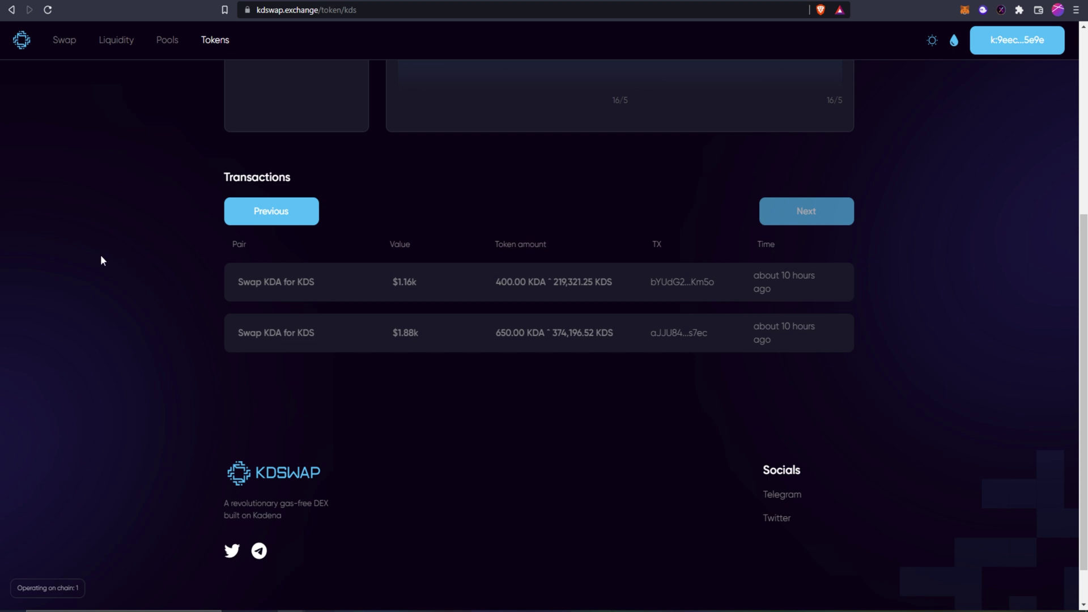
pyautogui.scroll(5, 169, 253)
# Step: Set the swap pair to KDA → KDS and keep the existing transaction settings
pyautogui.click(69, 49)
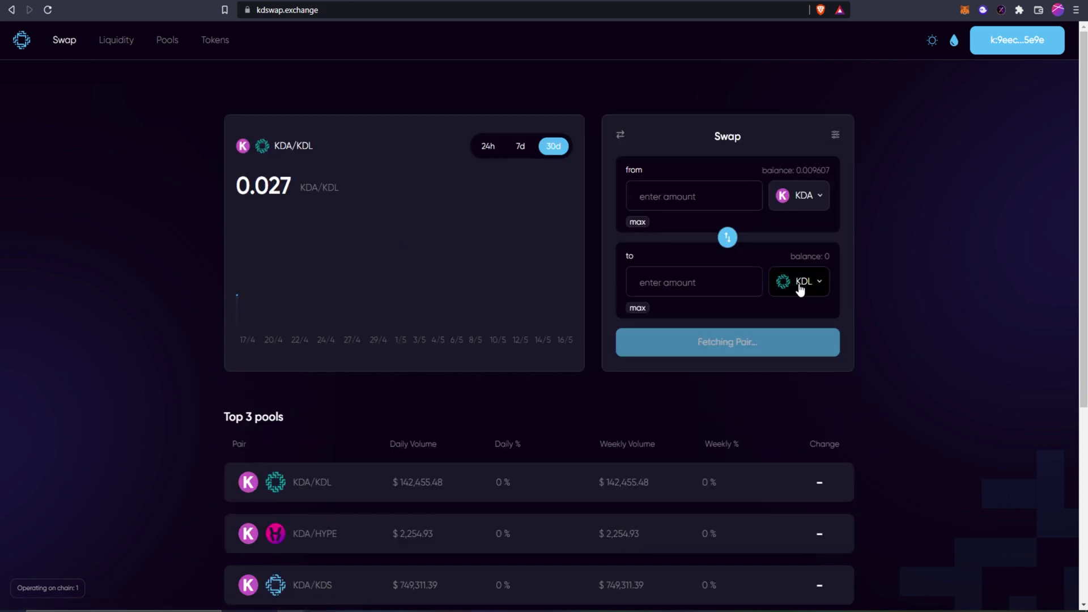
pyautogui.click(801, 281)
pyautogui.scroll(-4, 522, 359)
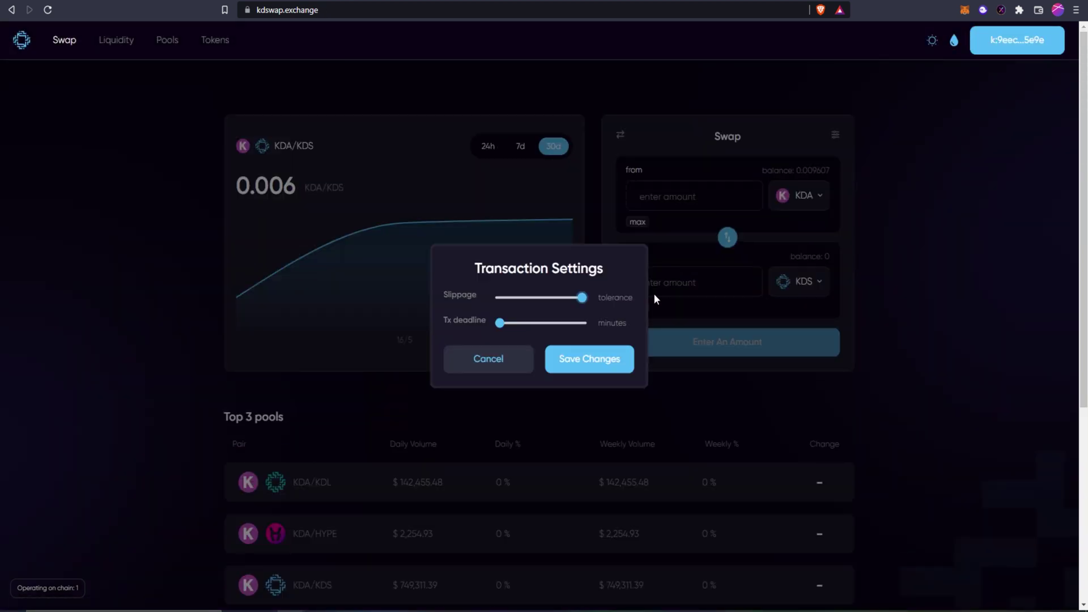
pyautogui.click(569, 365)
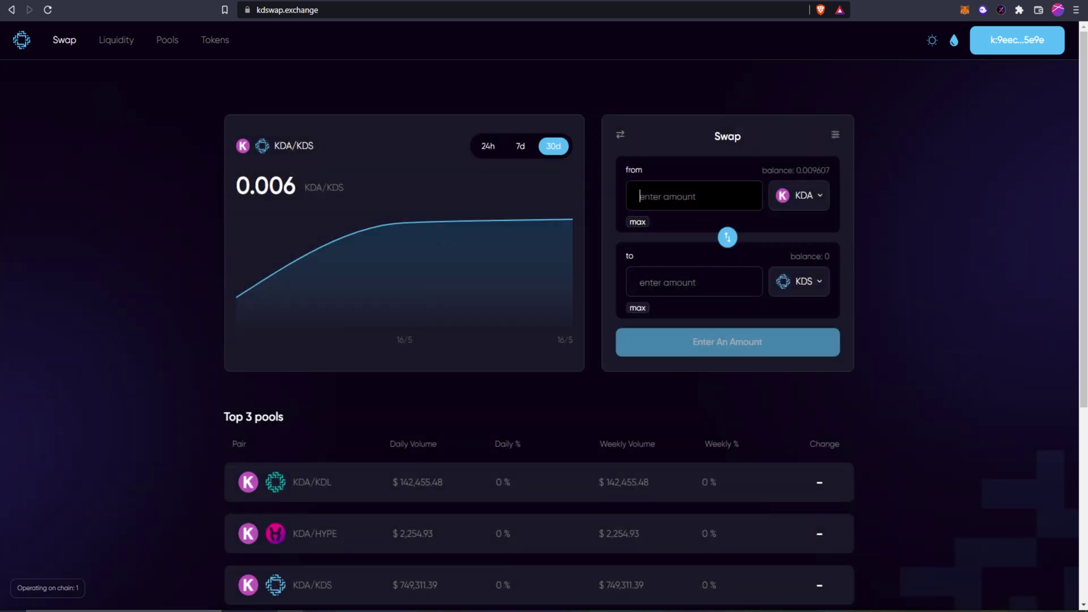
# Step: Enter 1 KDA in From, see the 176.221859 KDS quote, then clear the amount
pyautogui.click(668, 196)
pyautogui.write('1')
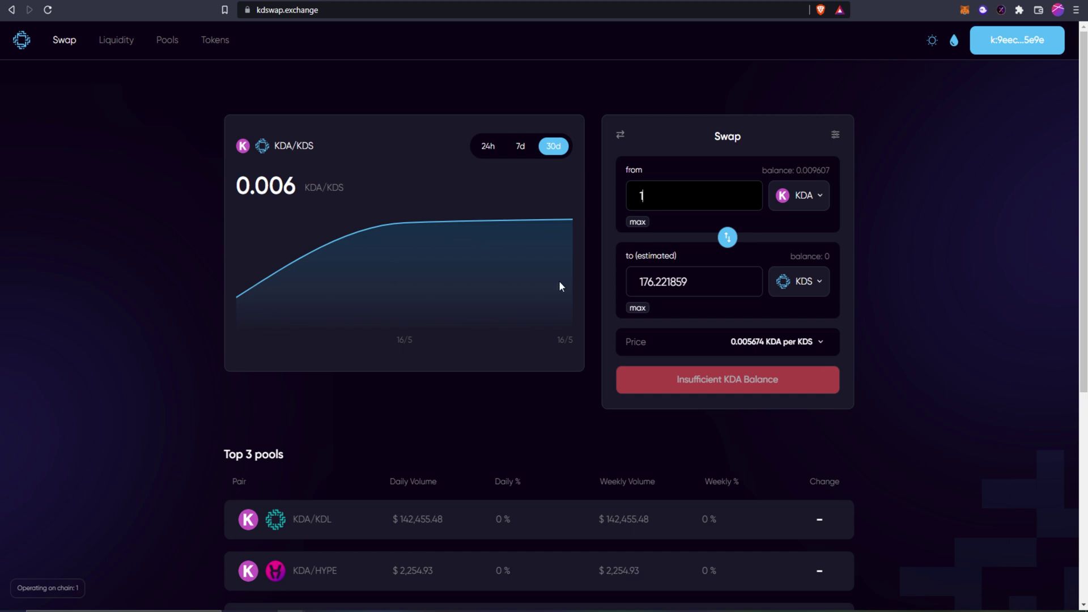
pyautogui.press('BackSpace')
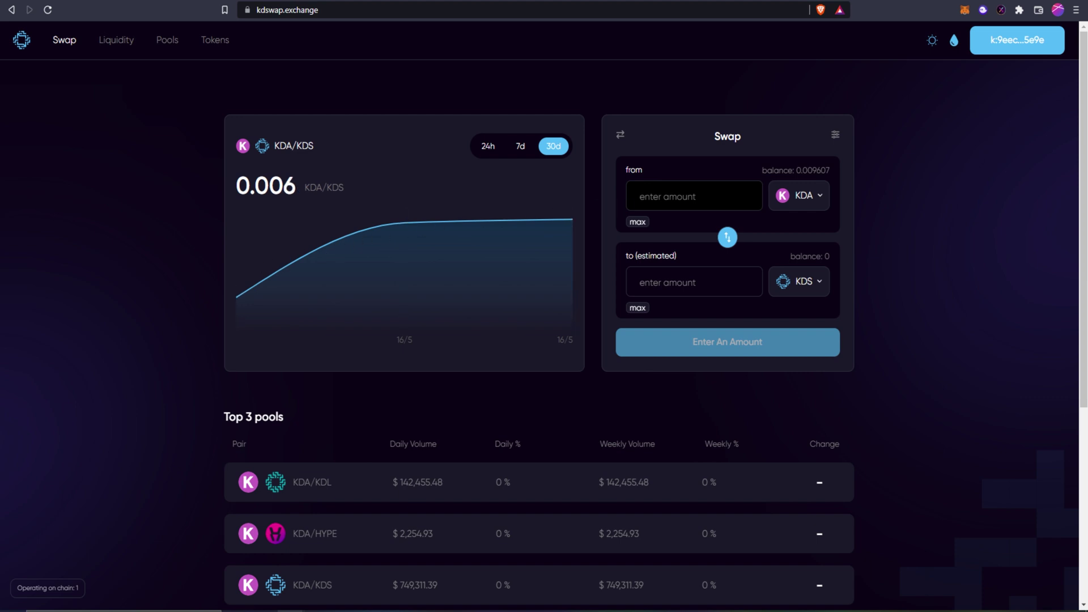
# Step: Switch the KDA/KDS price chart to the 24h range
pyautogui.click(488, 146)
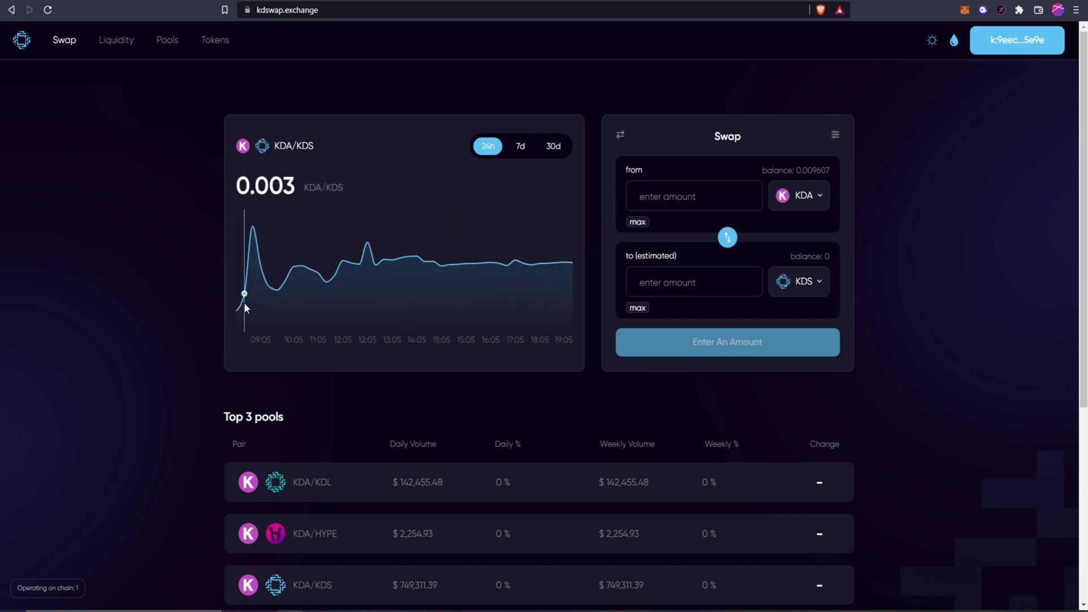